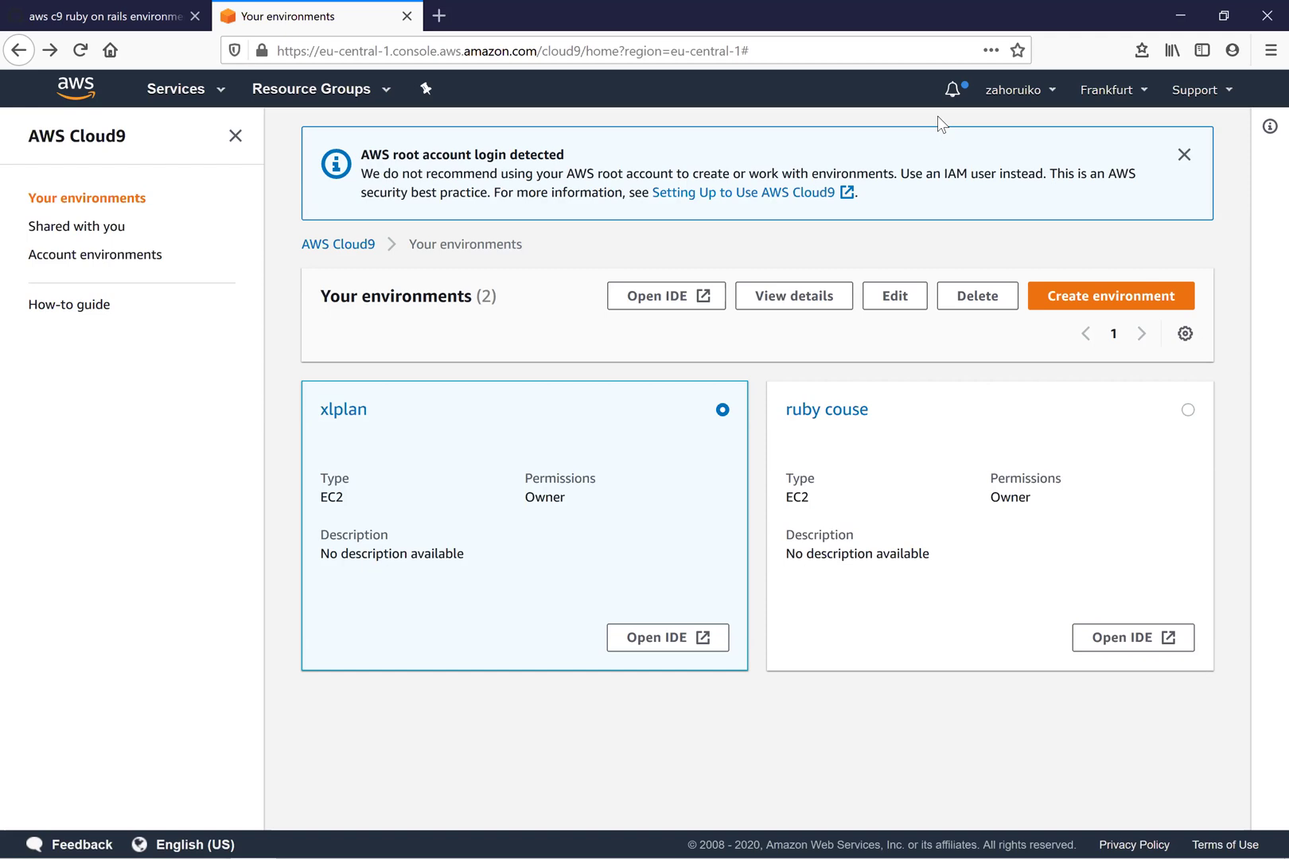
# Start creating a new Cloud9 environment named rubygems and proceed to its configuration settings
pyautogui.click(1094, 299)
pyautogui.click(545, 462)
pyautogui.write('u')
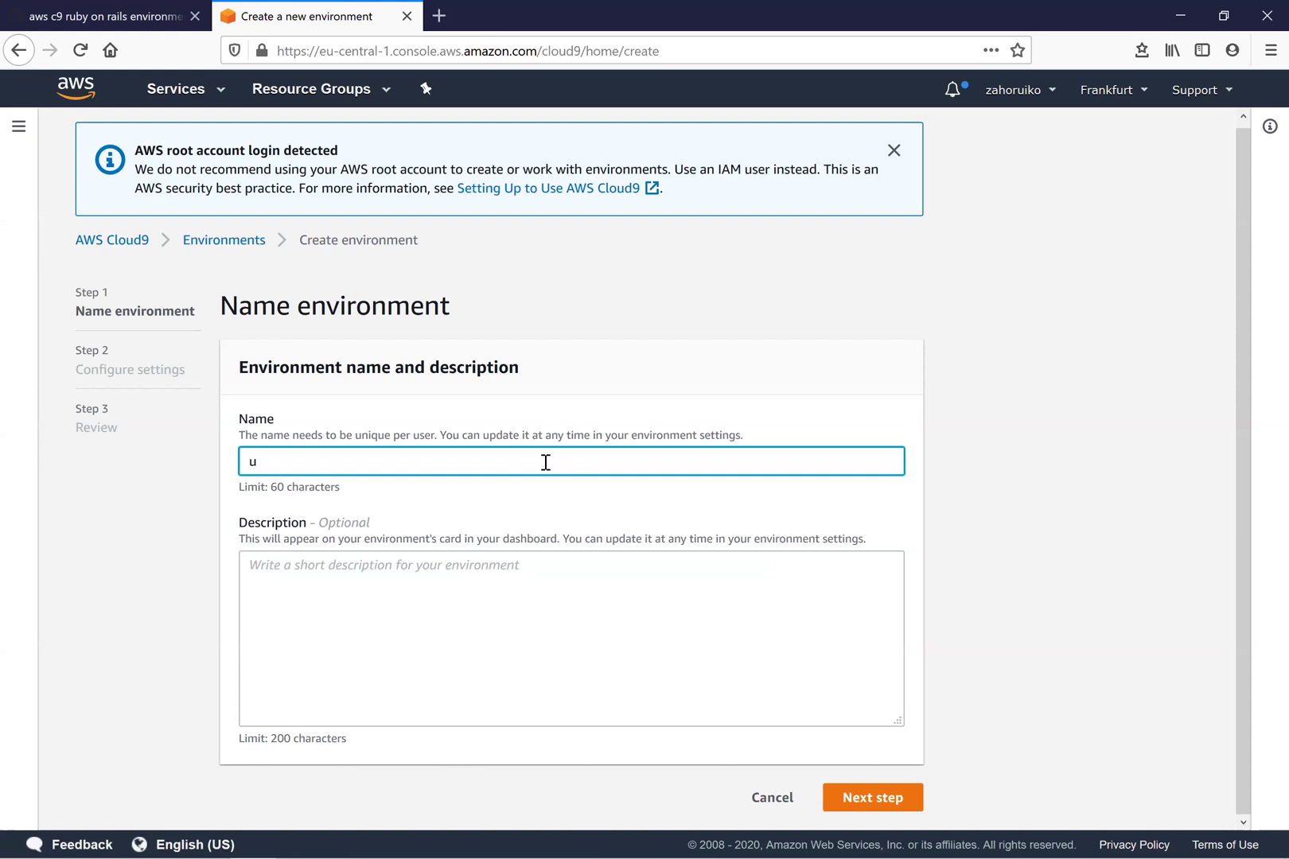
pyautogui.press('BackSpace')
pyautogui.write('rubygems')
pyautogui.click(866, 788)
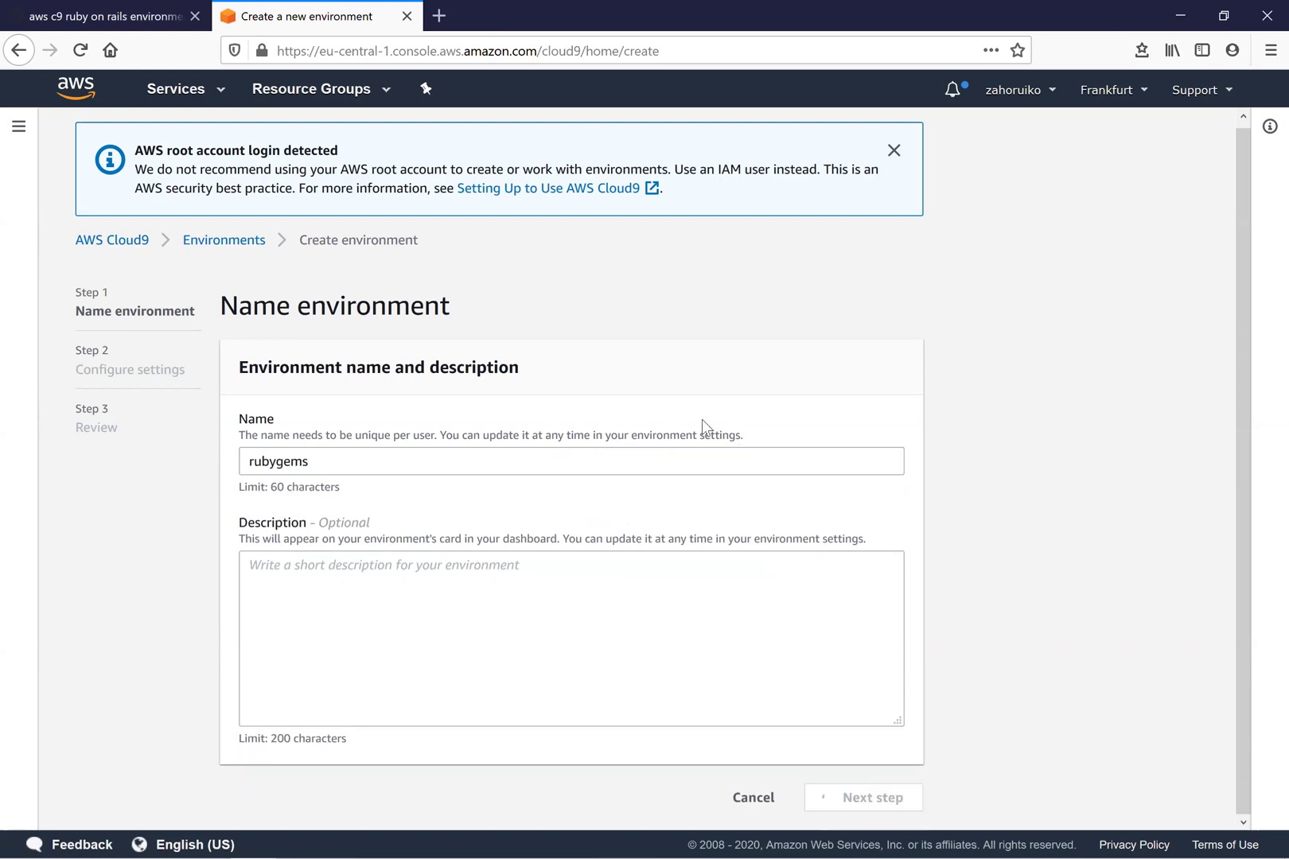
# Choose Ubuntu Server 18.04 LTS as the platform, pass the review and create the environment
pyautogui.scroll(-6, 701, 419)
pyautogui.click(338, 382)
pyautogui.click(853, 800)
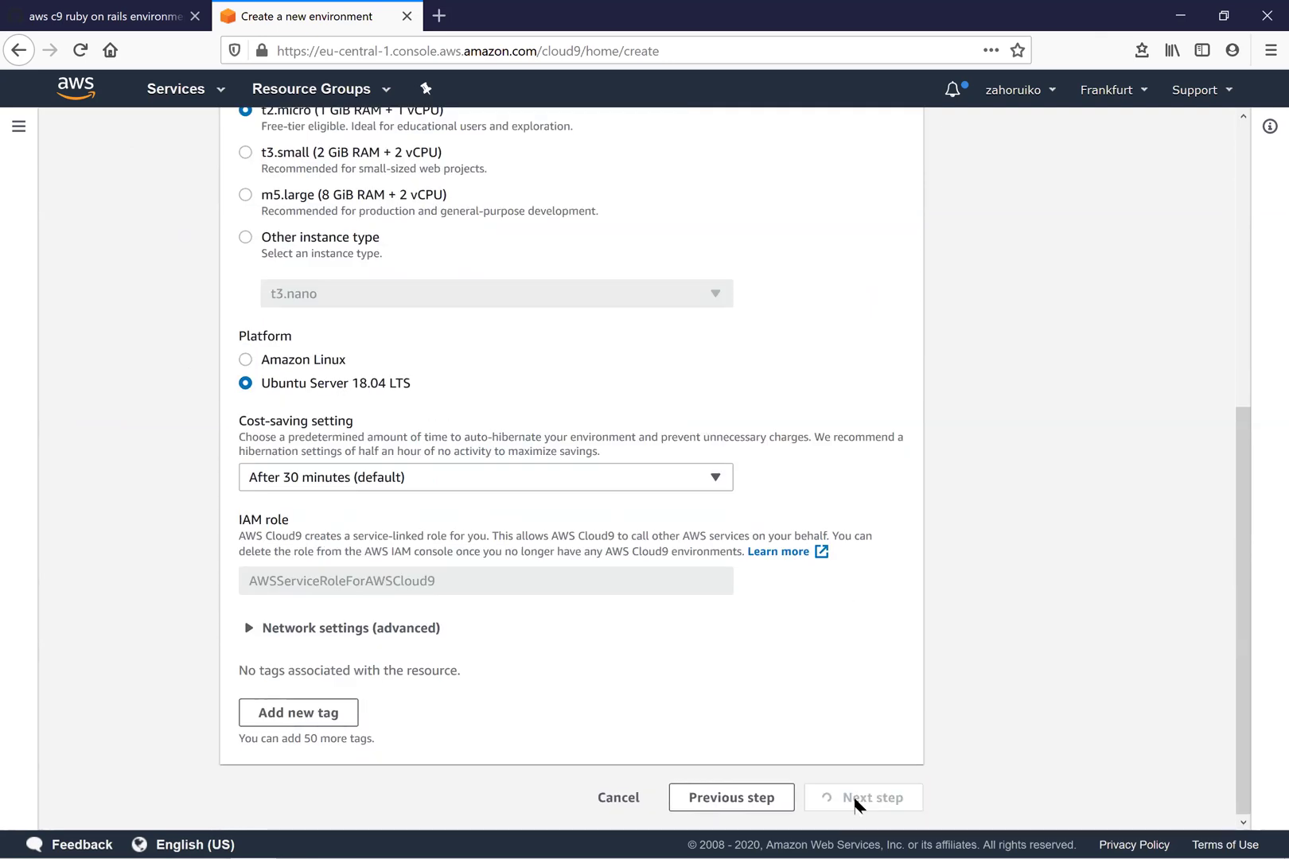
pyautogui.scroll(-3, 857, 805)
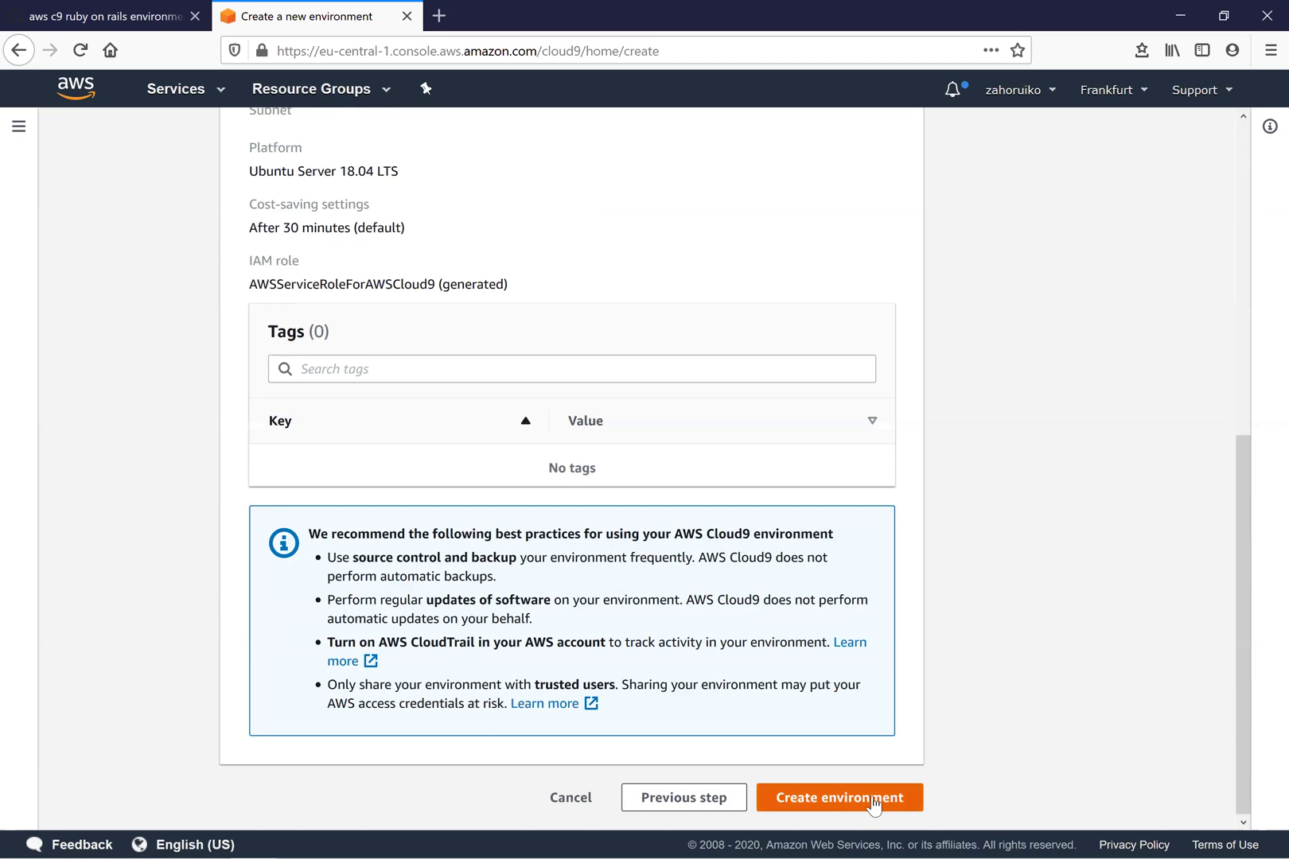
pyautogui.click(872, 798)
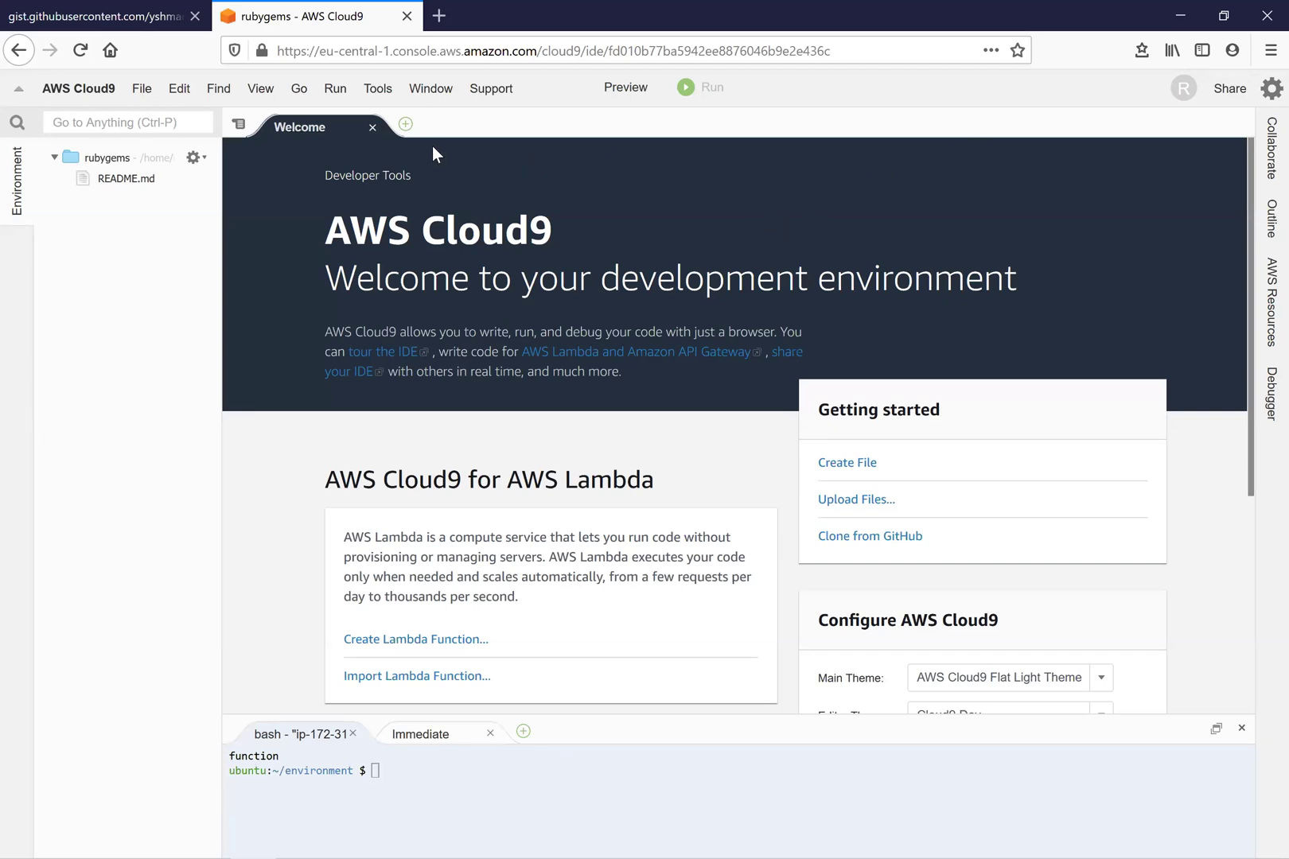
# Close the Welcome and Immediate views, and move the bash terminal into the main editor area without the lower pane
pyautogui.click(373, 127)
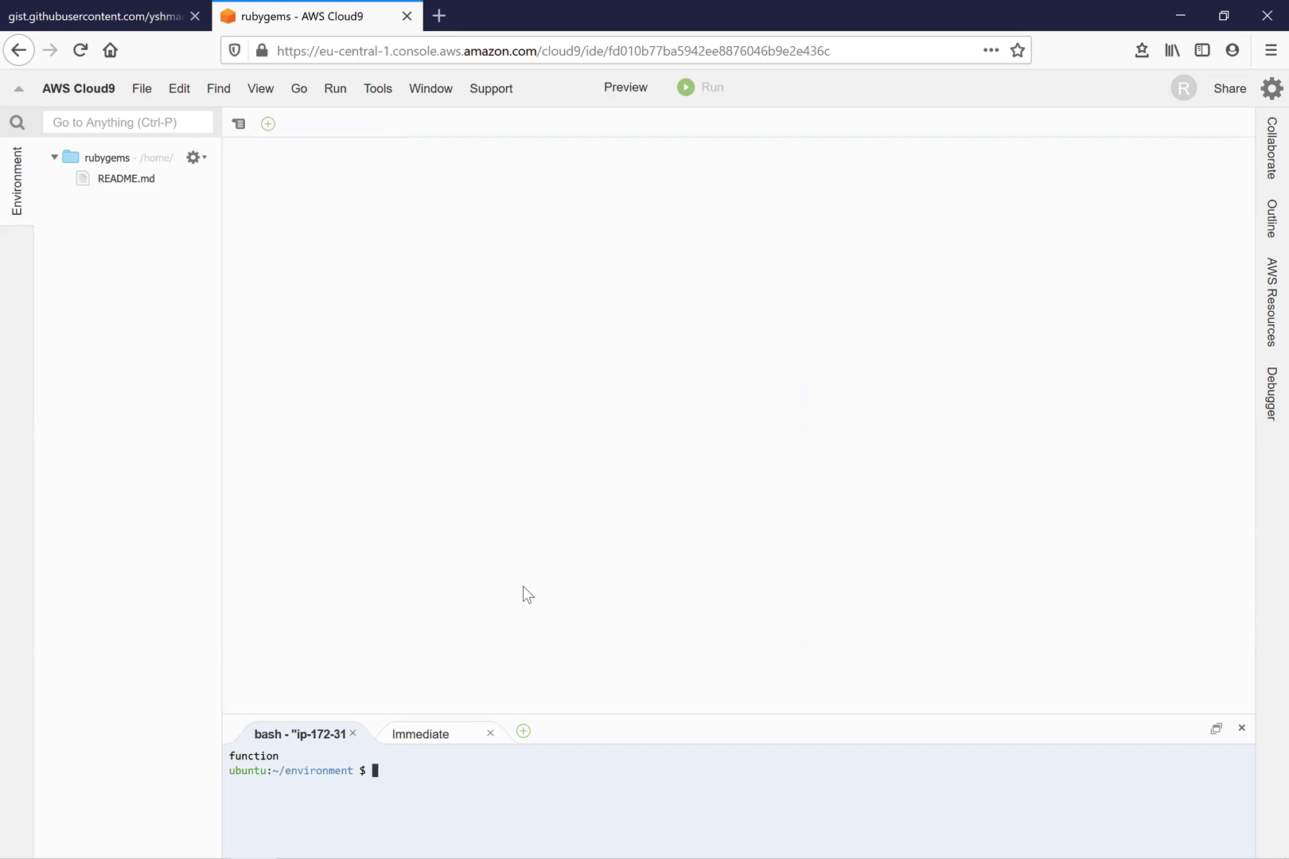
pyautogui.click(490, 733)
pyautogui.moveTo(310, 735); pyautogui.dragTo(318, 127)
pyautogui.click(1239, 727)
# Delete the README.md file from the rubygems folder and confirm its removal
pyautogui.click(69, 159)
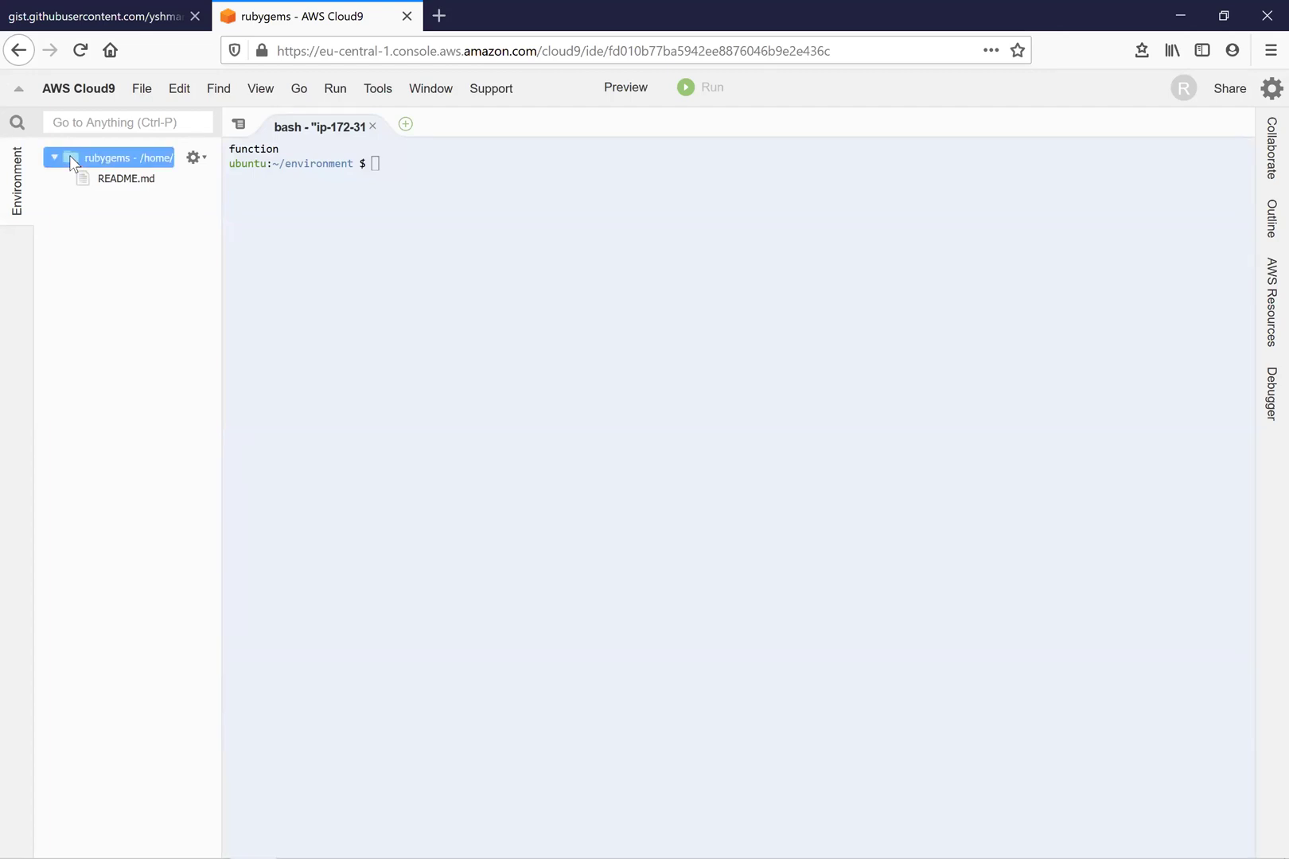
pyautogui.press('Down')
pyautogui.press('Return')
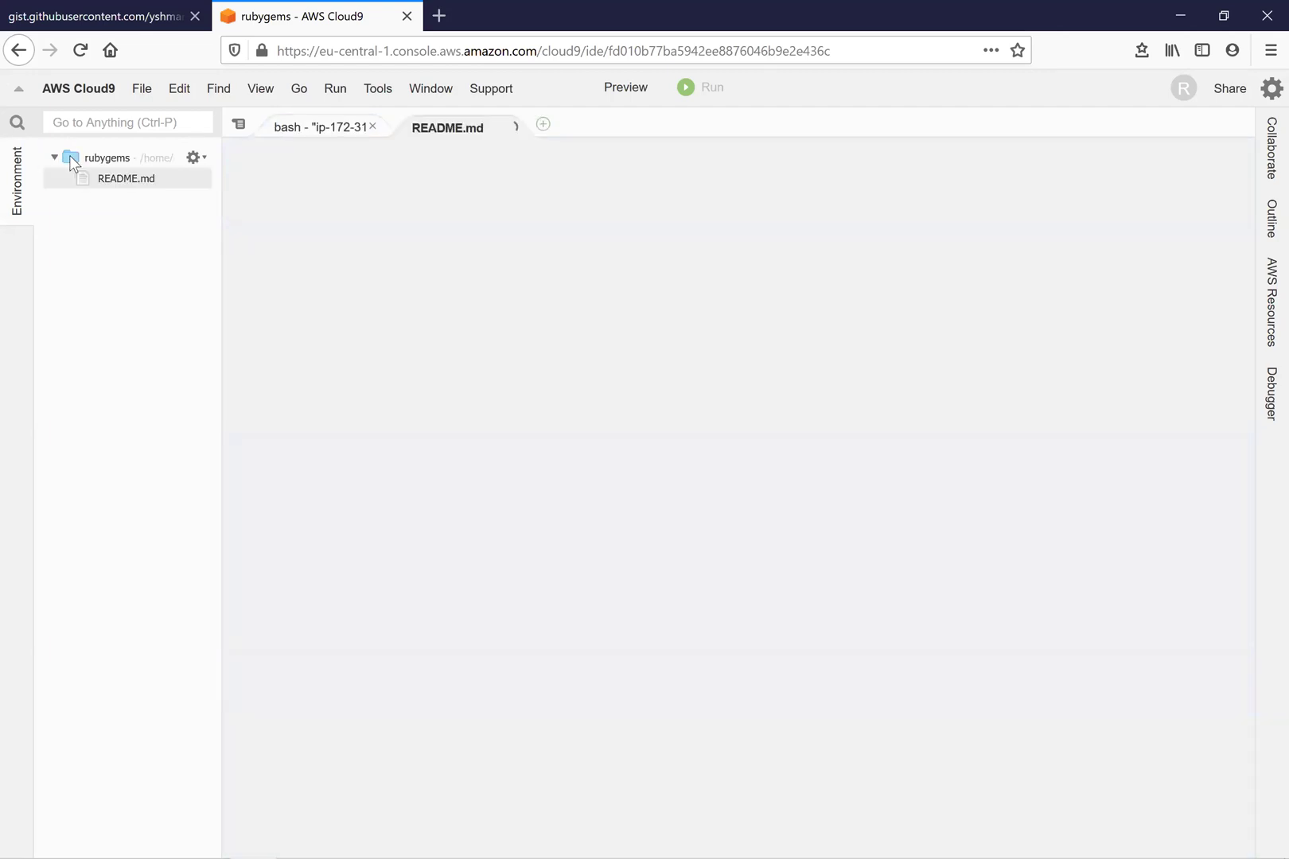
pyautogui.press('Delete')
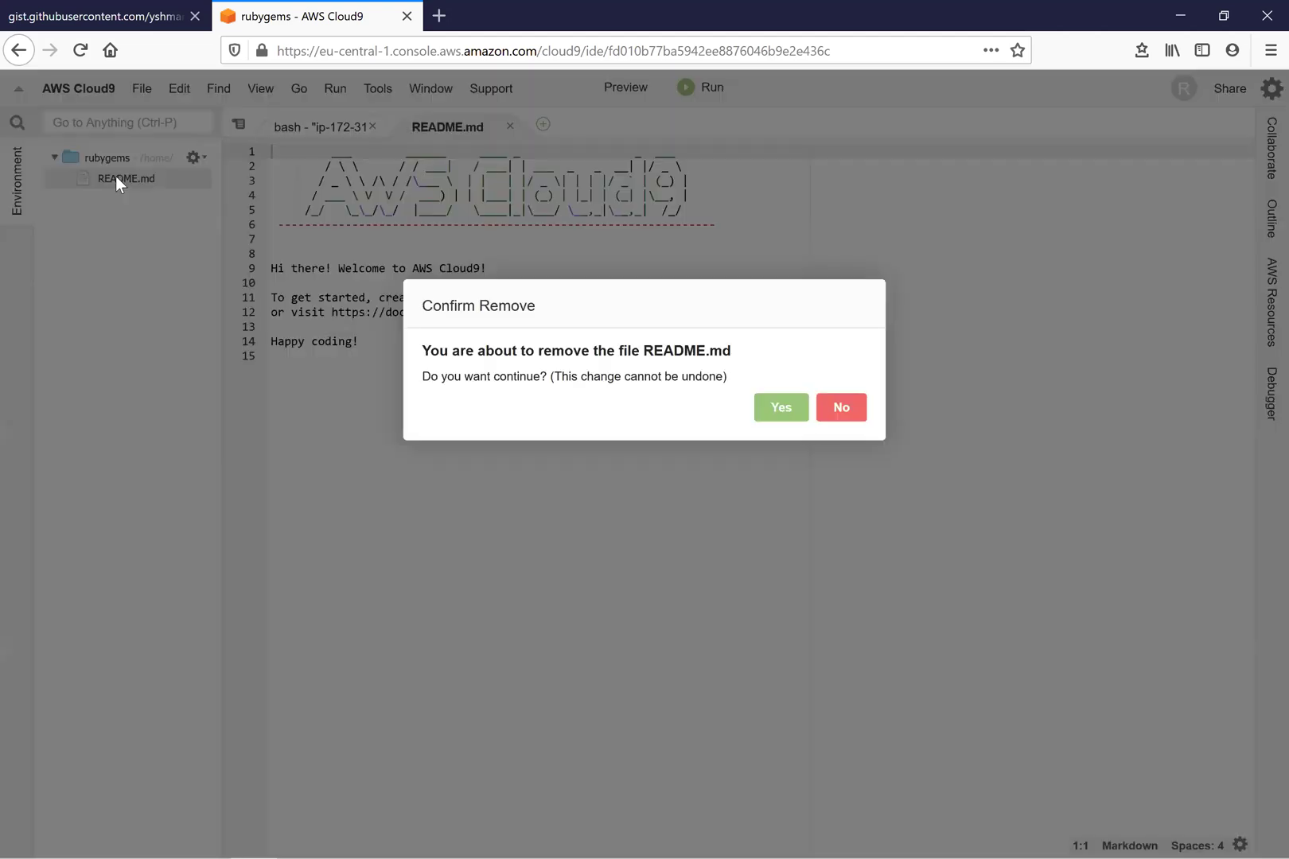
pyautogui.press('Return')
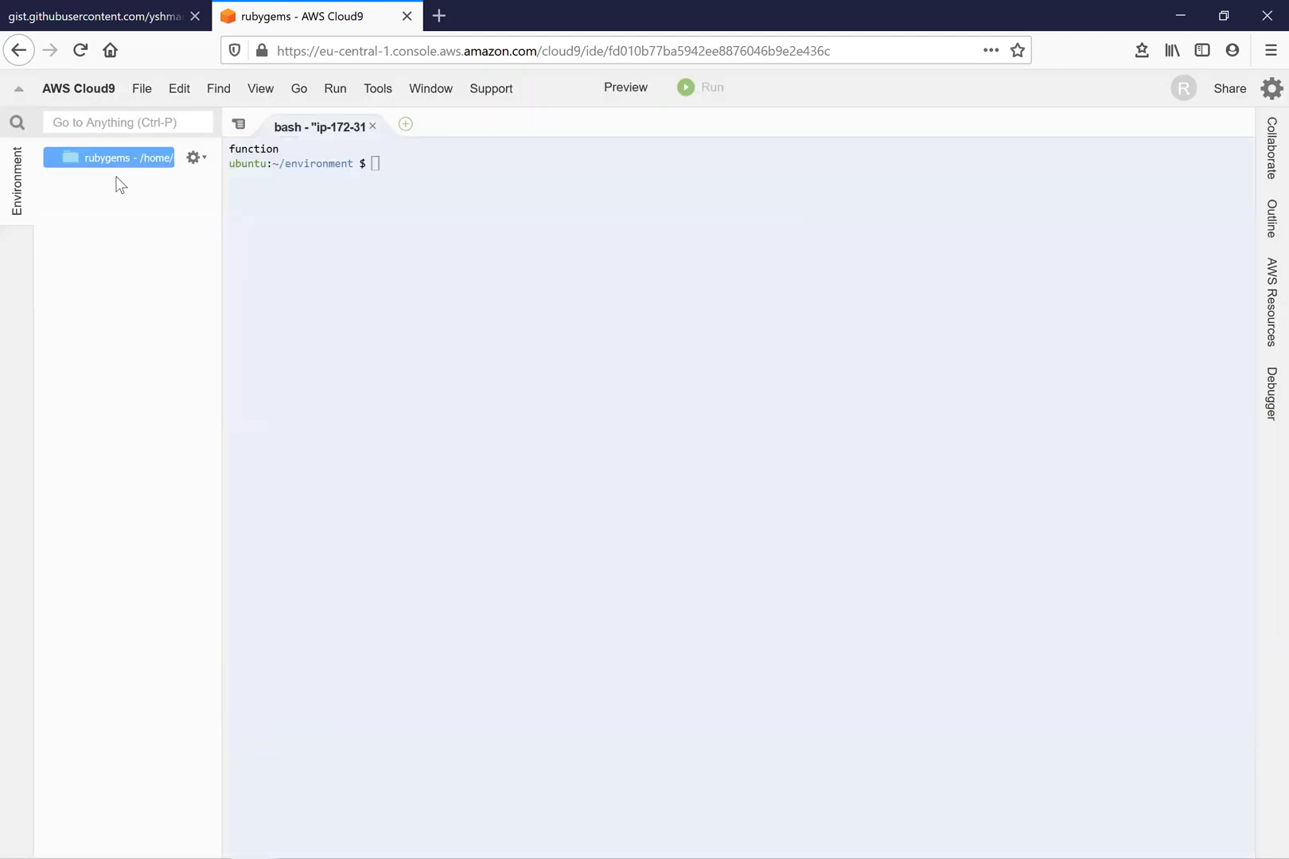
# Check the installed Ruby and Rails versions in the terminal with ruby -v and rails -v
pyautogui.click(866, 252)
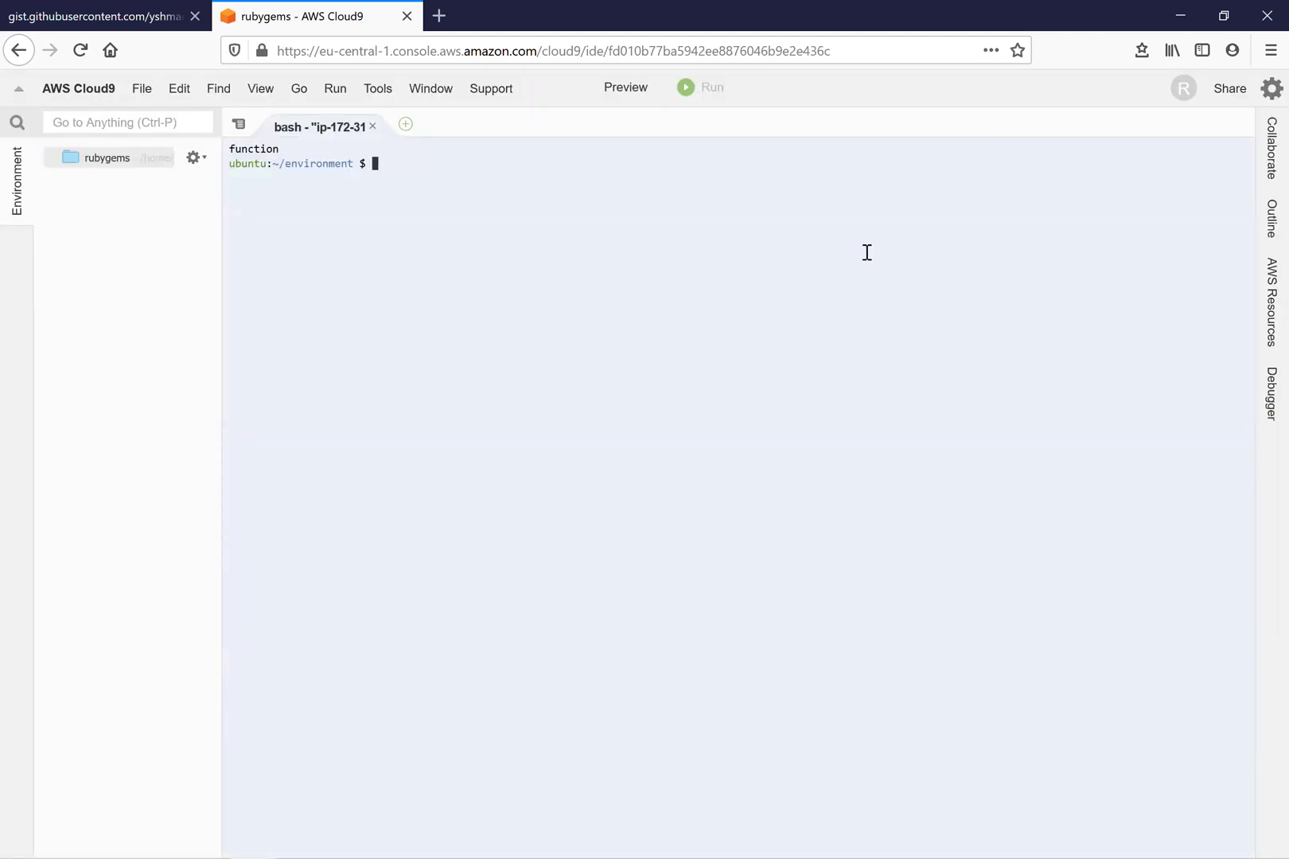
pyautogui.write('ruby -v')
pyautogui.press('Return')
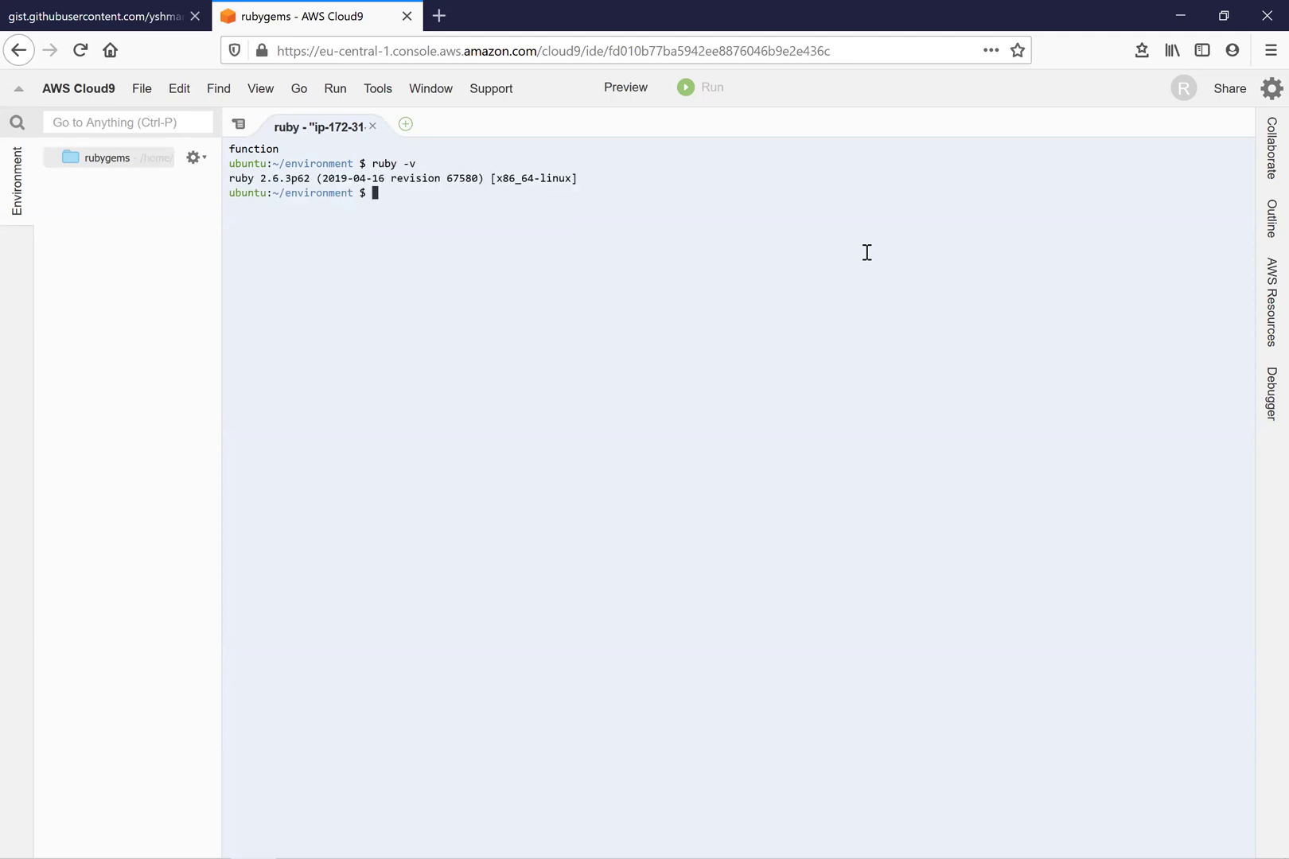
pyautogui.write('rails -v')
pyautogui.press('Return')
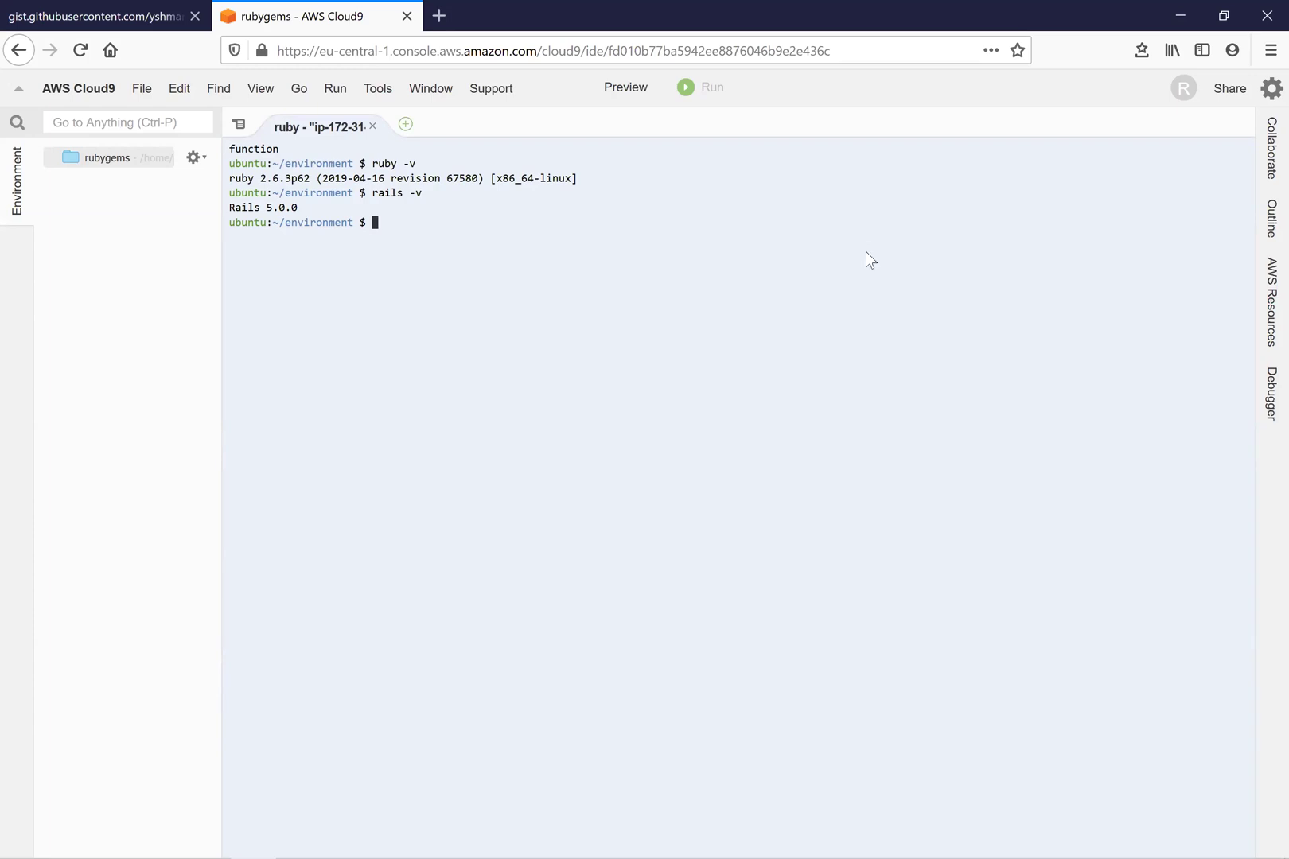
# Consult the gist of setup commands and list the installed Ruby versions with rvm list
pyautogui.hotkey('ctrl', 'Tab')
pyautogui.hotkey('ctrl', 'Tab')
pyautogui.hotkey('ctrl', 'Tab')
pyautogui.tripleClick(56, 225)
pyautogui.hotkey('ctrl', 'Tab')
pyautogui.write('rvm list')
pyautogui.press('Return')
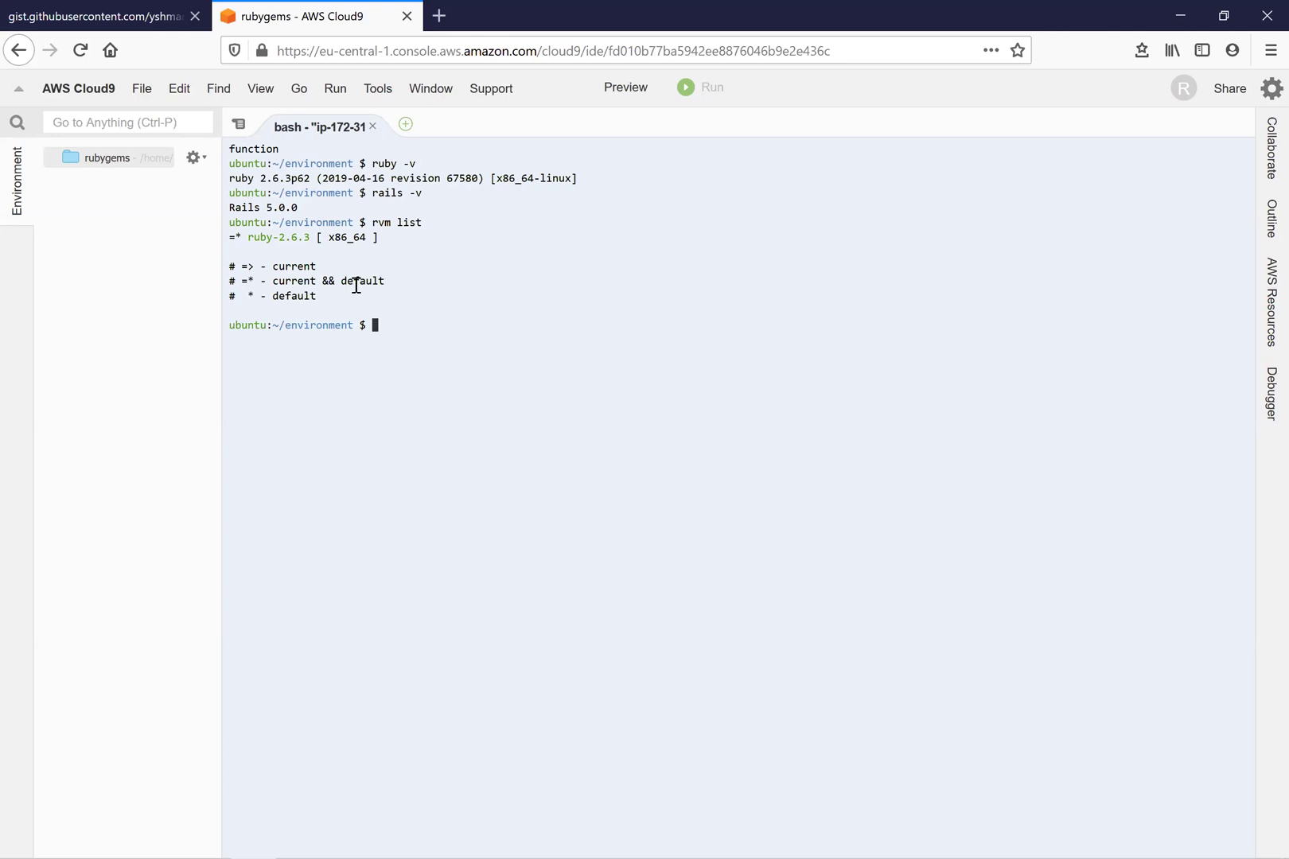
# Copy the rvm install ruby-2.7.0 command from the gist and run it in the Cloud9 terminal
pyautogui.hotkey('ctrl', 'Tab')
pyautogui.moveTo(269, 175); pyautogui.dragTo(4, 178)
pyautogui.hotkey('ctrl', 'c')
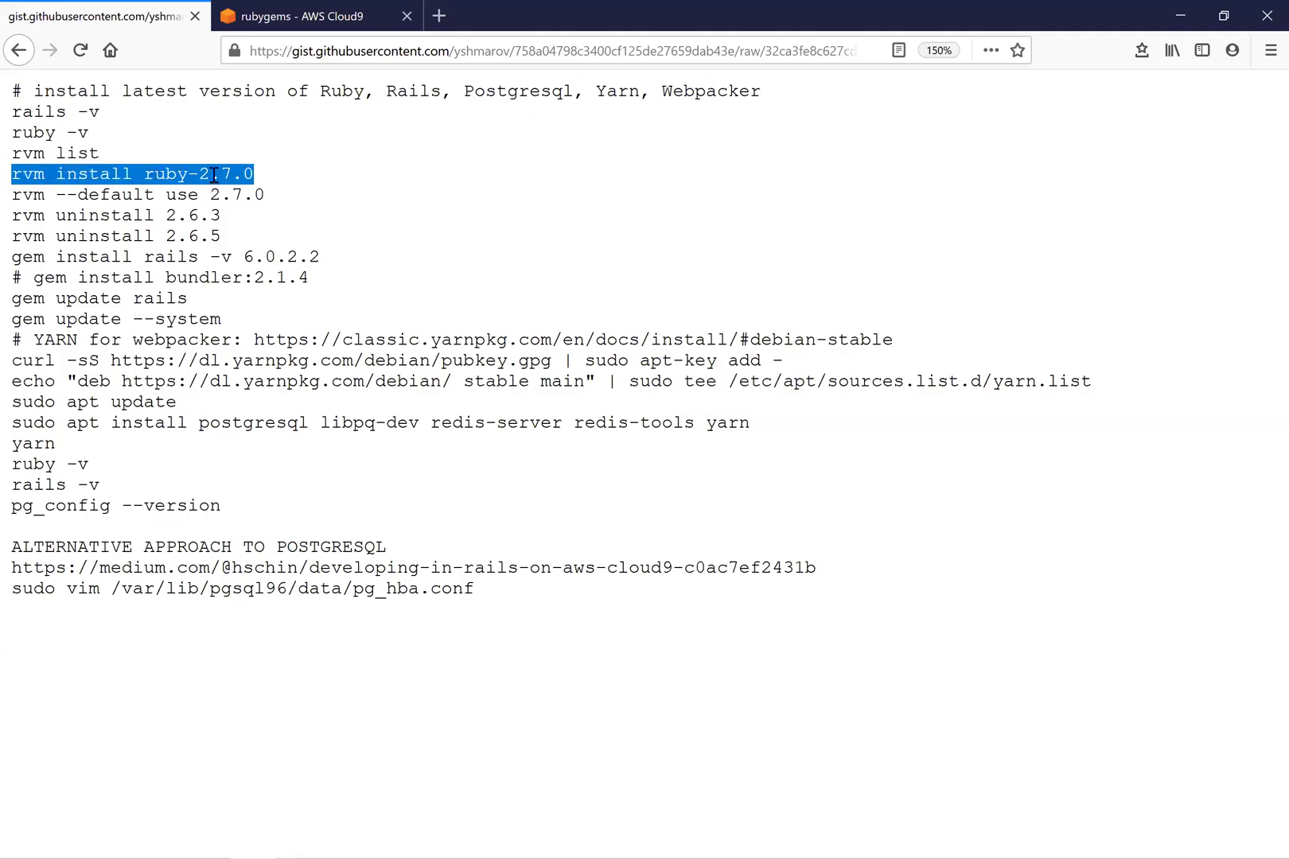
pyautogui.hotkey('ctrl', 'Tab')
pyautogui.hotkey('ctrl', 'v')
pyautogui.press('Return')
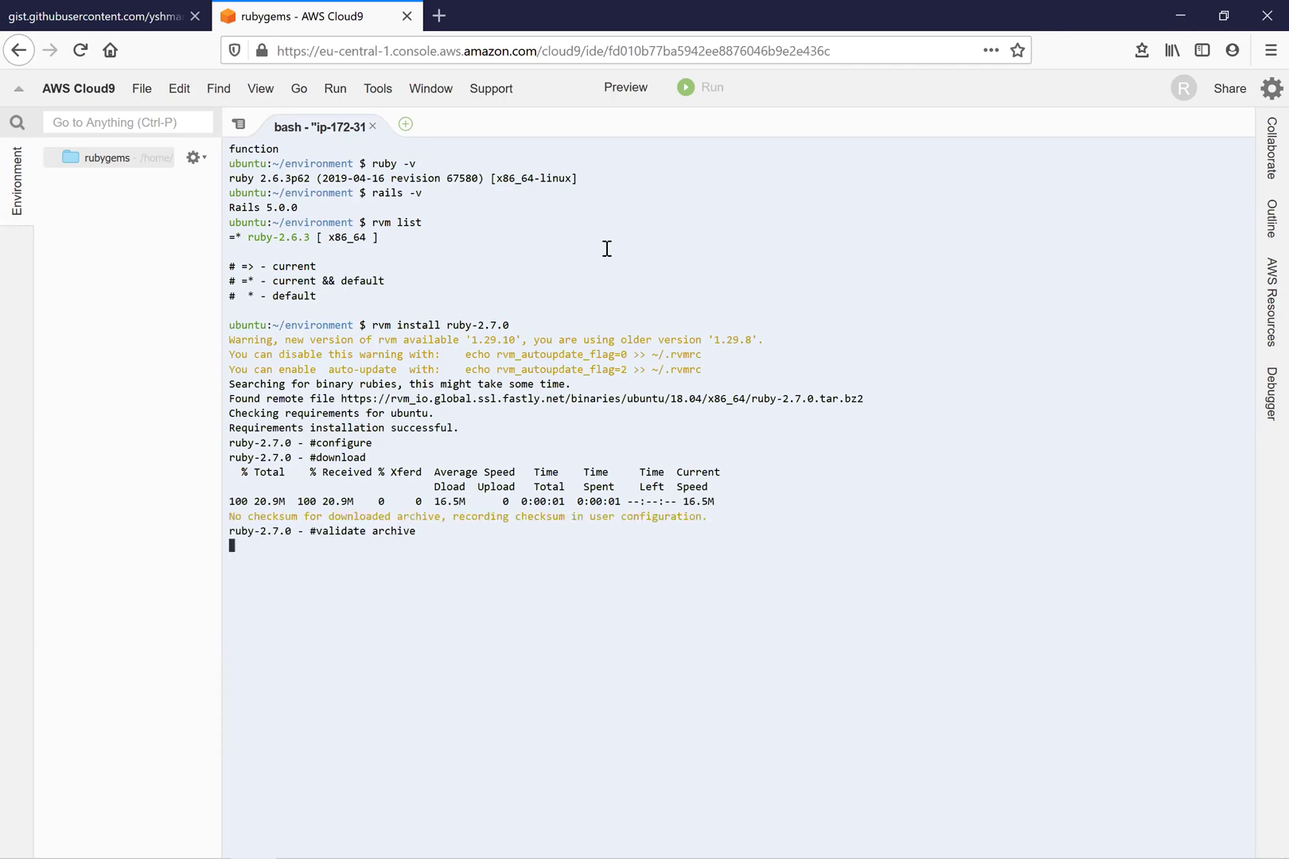
# Make Ruby 2.7.0 the default by running the gist's rvm --default use 2.7.0 command in the terminal
pyautogui.hotkey('ctrl', 'Tab')
pyautogui.moveTo(267, 196); pyautogui.dragTo(11, 195)
pyautogui.hotkey('ctrl', 'c')
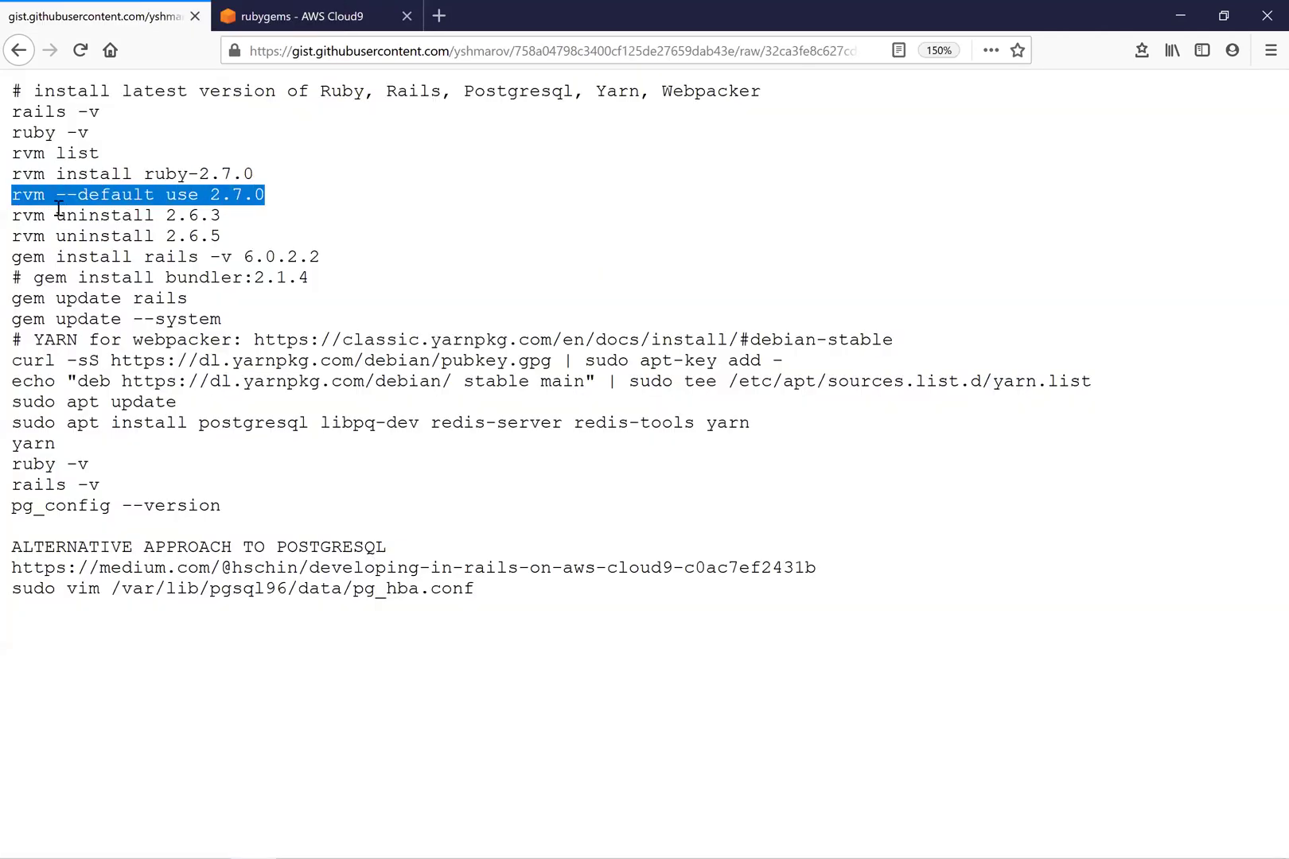
pyautogui.hotkey('ctrl', 'Tab')
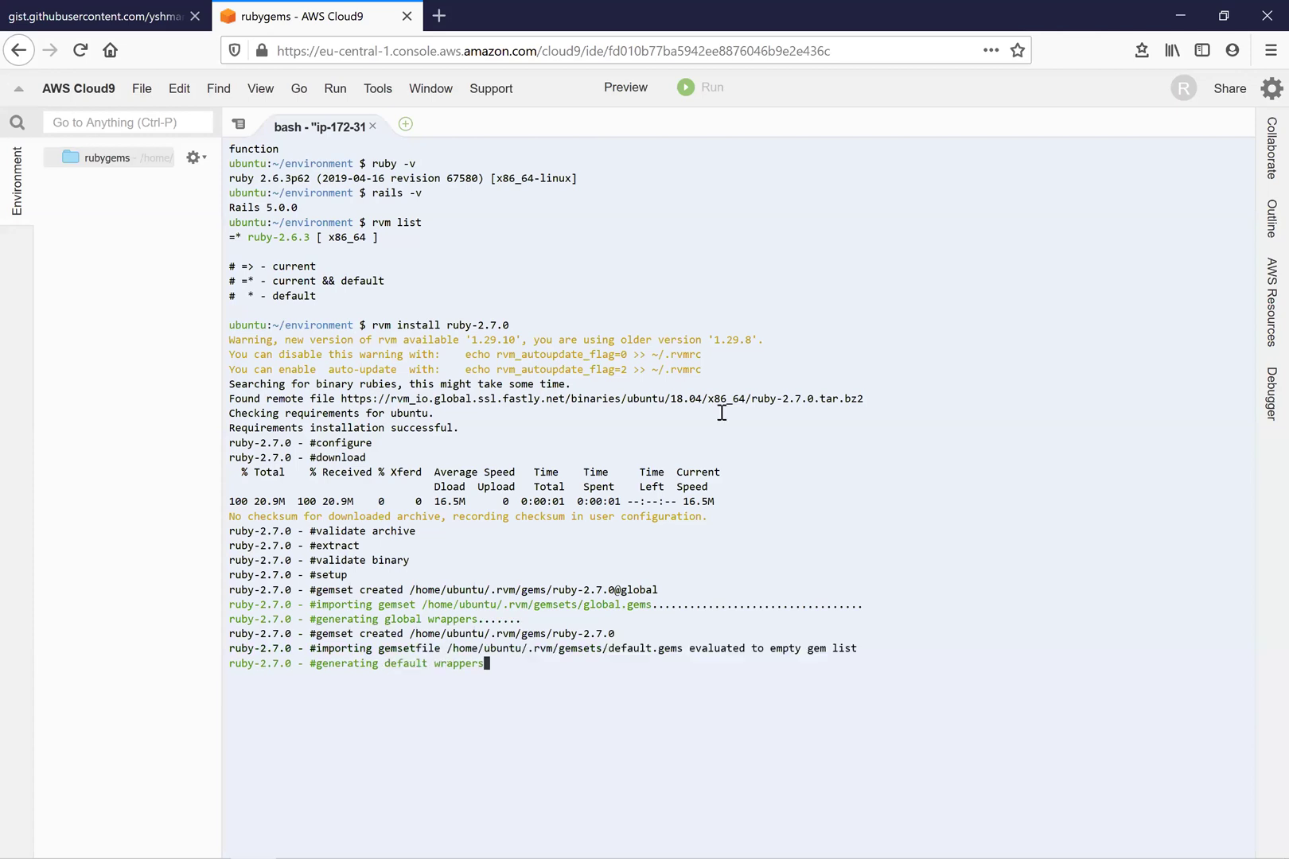
pyautogui.hotkey('ctrl', 'v')
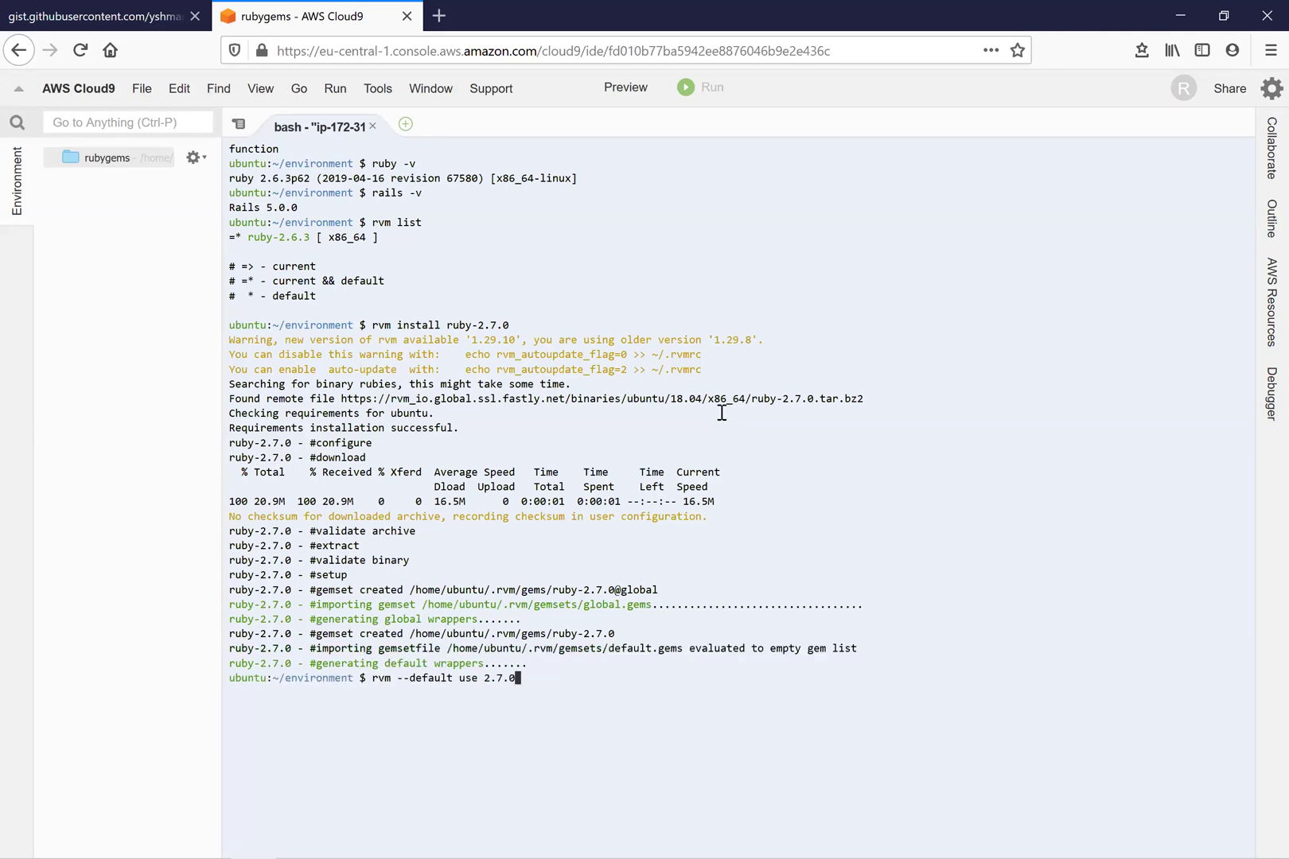
pyautogui.press('Return')
# Uninstall Ruby 2.6.3 and 2.6.5 by running the gist's two rvm uninstall commands in the terminal
pyautogui.hotkey('ctrl', 'Tab')
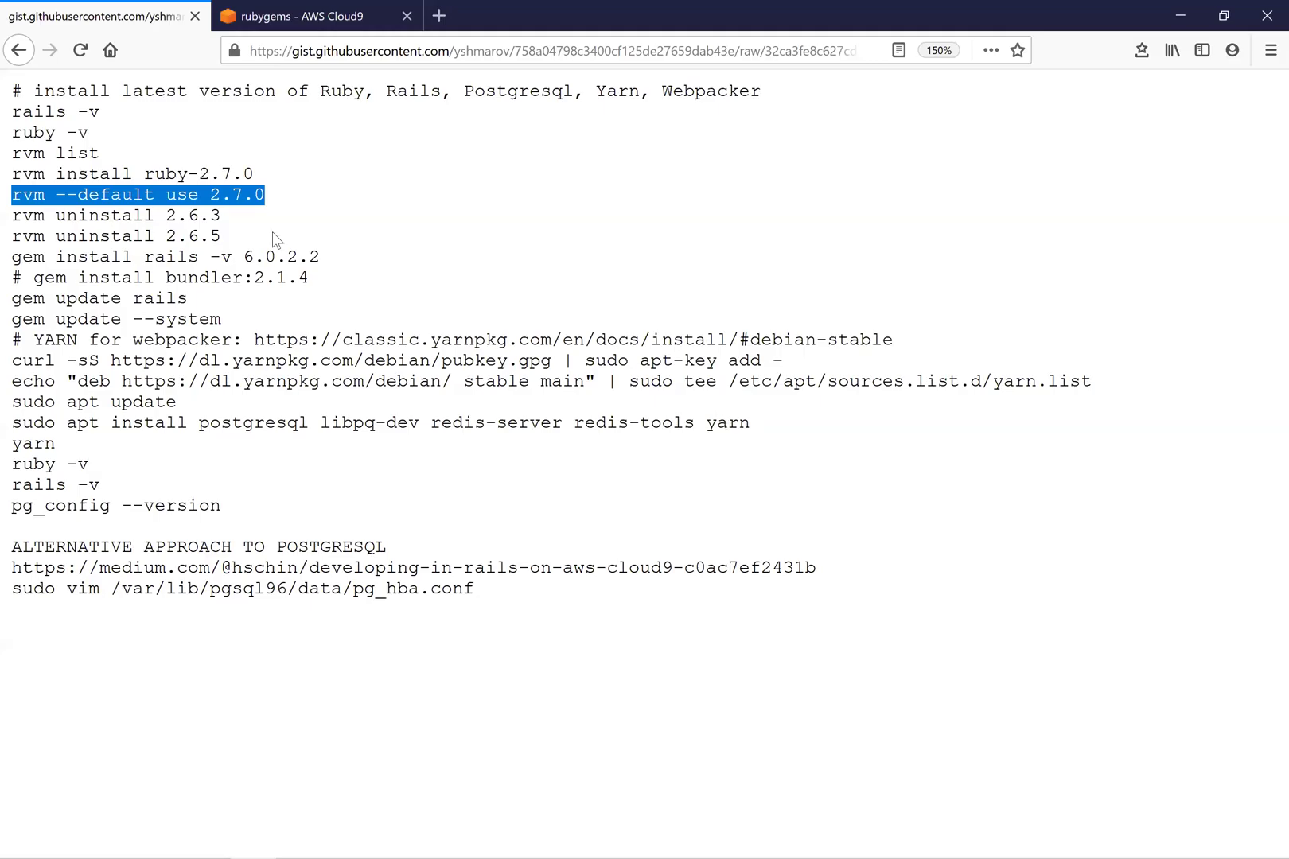
pyautogui.moveTo(270, 230); pyautogui.dragTo(10, 223)
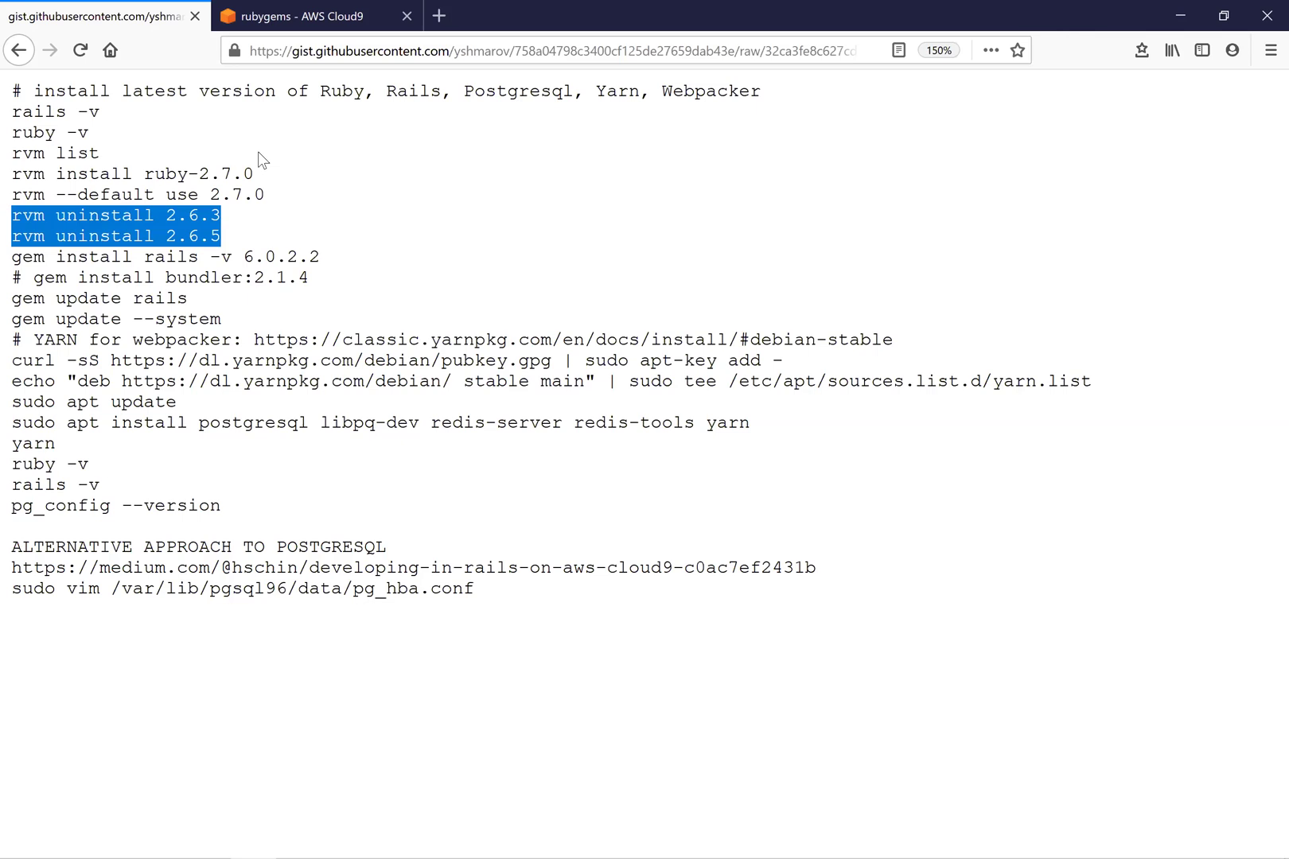
pyautogui.hotkey('ctrl', 'c')
pyautogui.hotkey('ctrl', 'Tab')
pyautogui.hotkey('ctrl', 'v')
# Rerun rvm list to check which Ruby versions remain installed
pyautogui.press('Up')
pyautogui.press('Up')
pyautogui.press('Up')
pyautogui.press('Up')
pyautogui.press('Up')
pyautogui.press('Return')
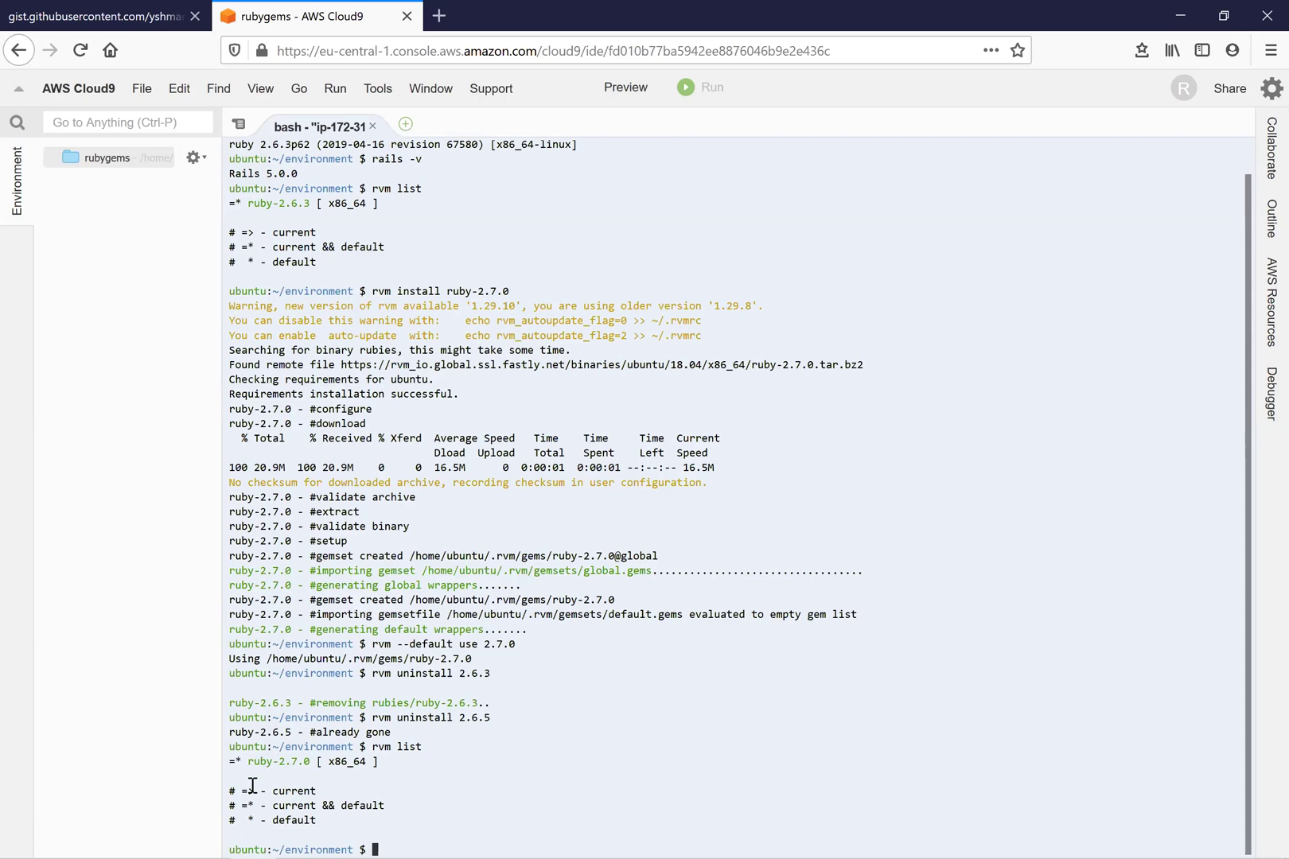
# Install Rails 6.0.2.2 by running the gist's gem install rails -v 6.0.2.2 command in the terminal
pyautogui.hotkey('ctrl', 'Tab')
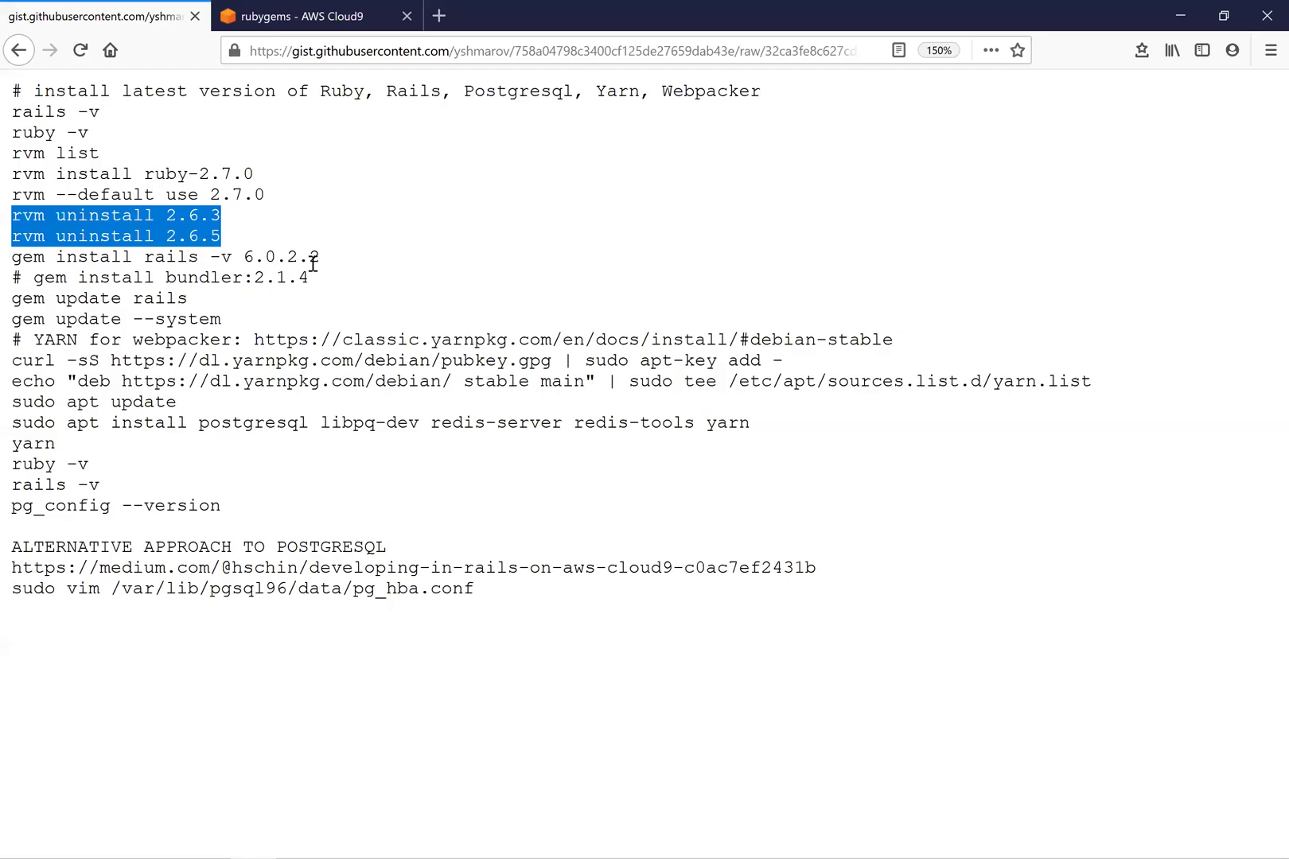
pyautogui.moveTo(323, 256); pyautogui.dragTo(14, 257)
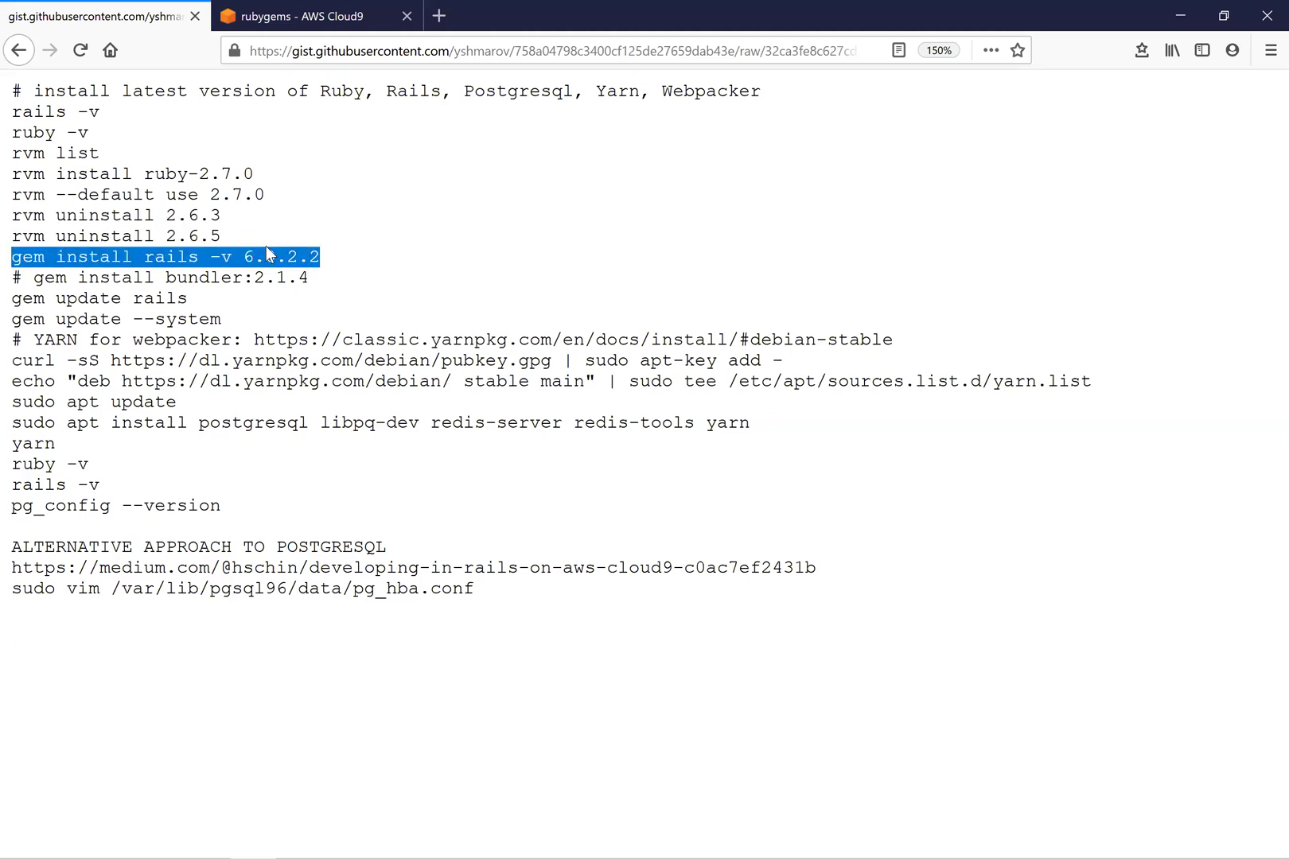
pyautogui.hotkey('ctrl', 'Tab')
pyautogui.hotkey('ctrl', 'v')
pyautogui.press('Return')
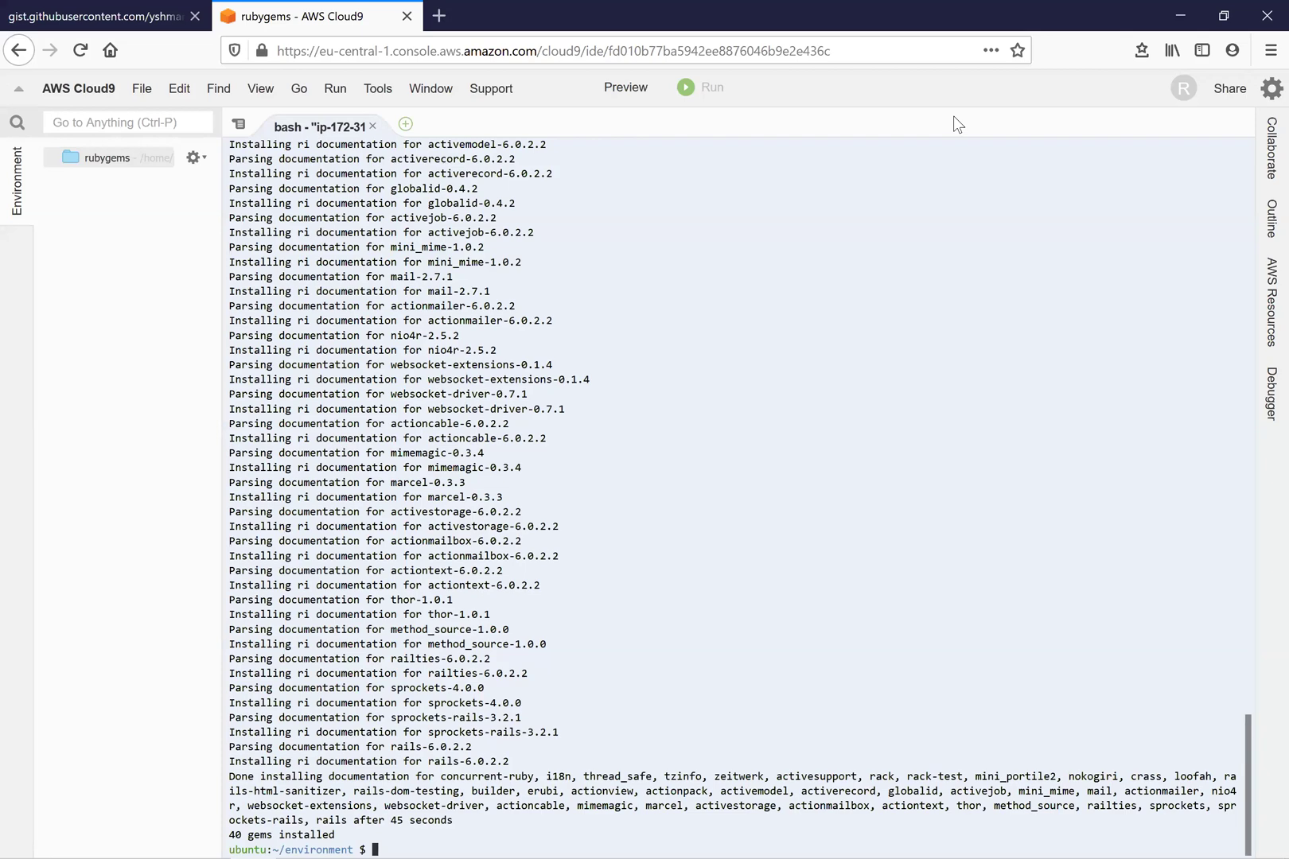
# Run the gist's gem update rails and gem update --system commands in the terminal
pyautogui.hotkey('ctrl', 'Tab')
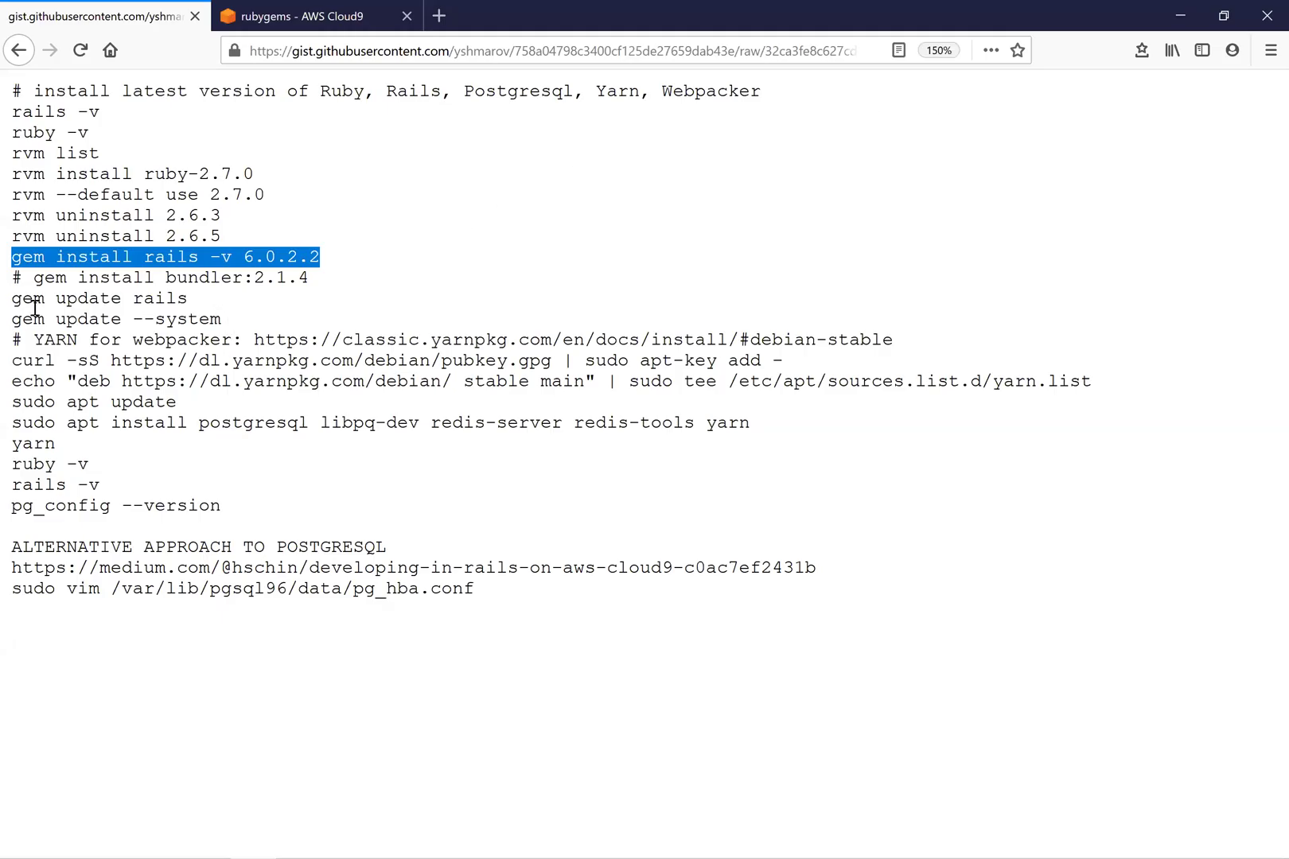
pyautogui.moveTo(11, 298); pyautogui.dragTo(228, 318)
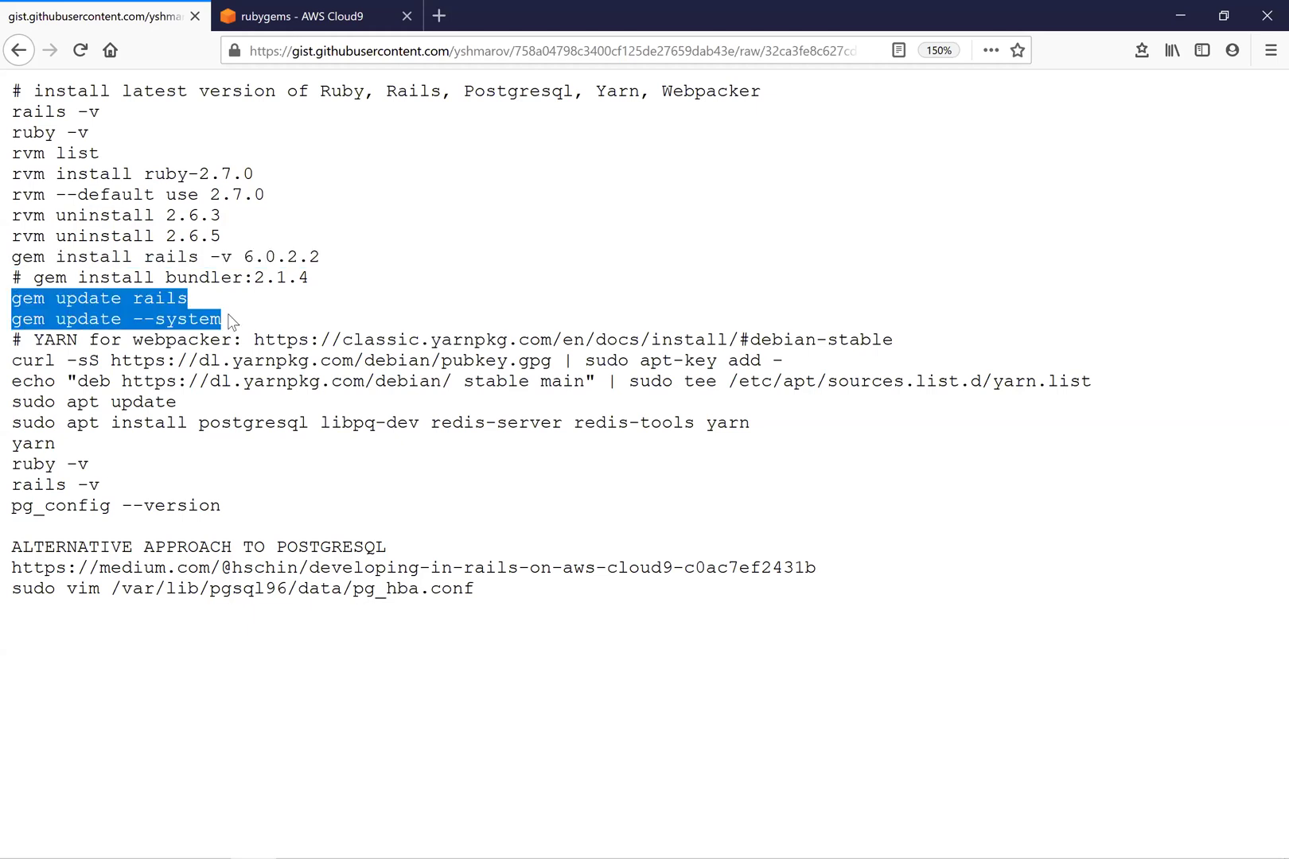
pyautogui.hotkey('ctrl', 'c')
pyautogui.hotkey('ctrl', 'Tab')
pyautogui.hotkey('ctrl', 'v')
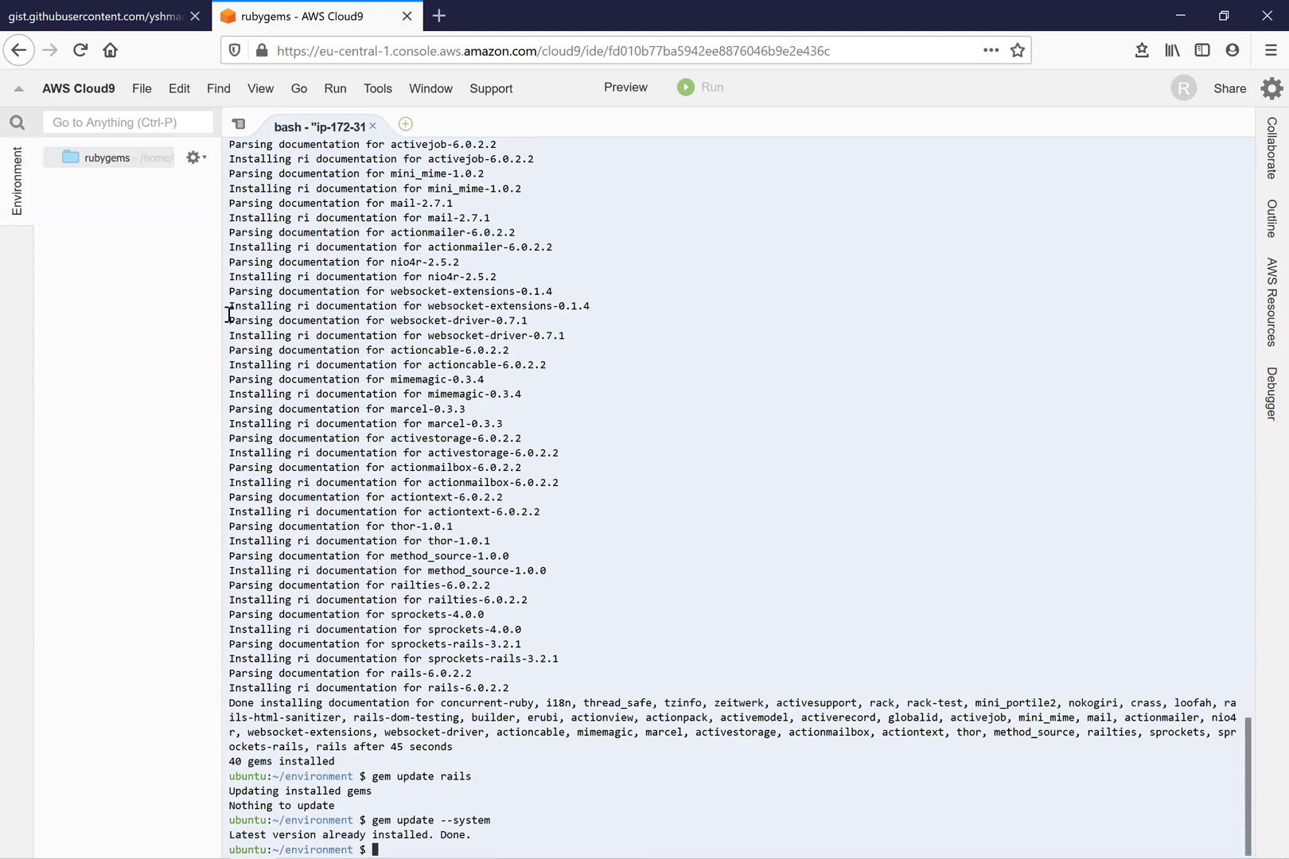
# Add the Yarn package signing key and Debian stable repository by running the gist's curl and echo commands
pyautogui.hotkey('ctrl', 'Tab')
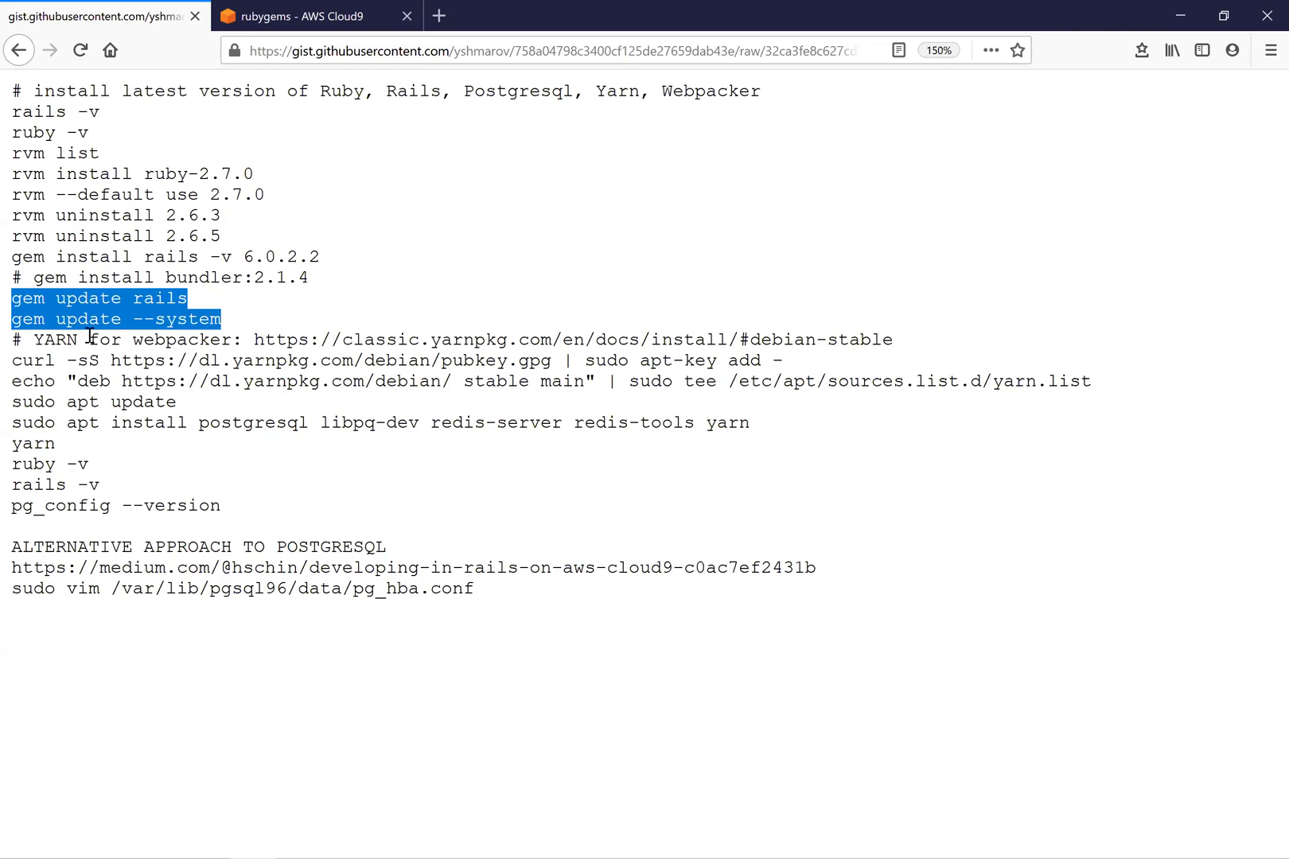
pyautogui.moveTo(12, 362); pyautogui.dragTo(13, 404)
pyautogui.hotkey('ctrl', 'c')
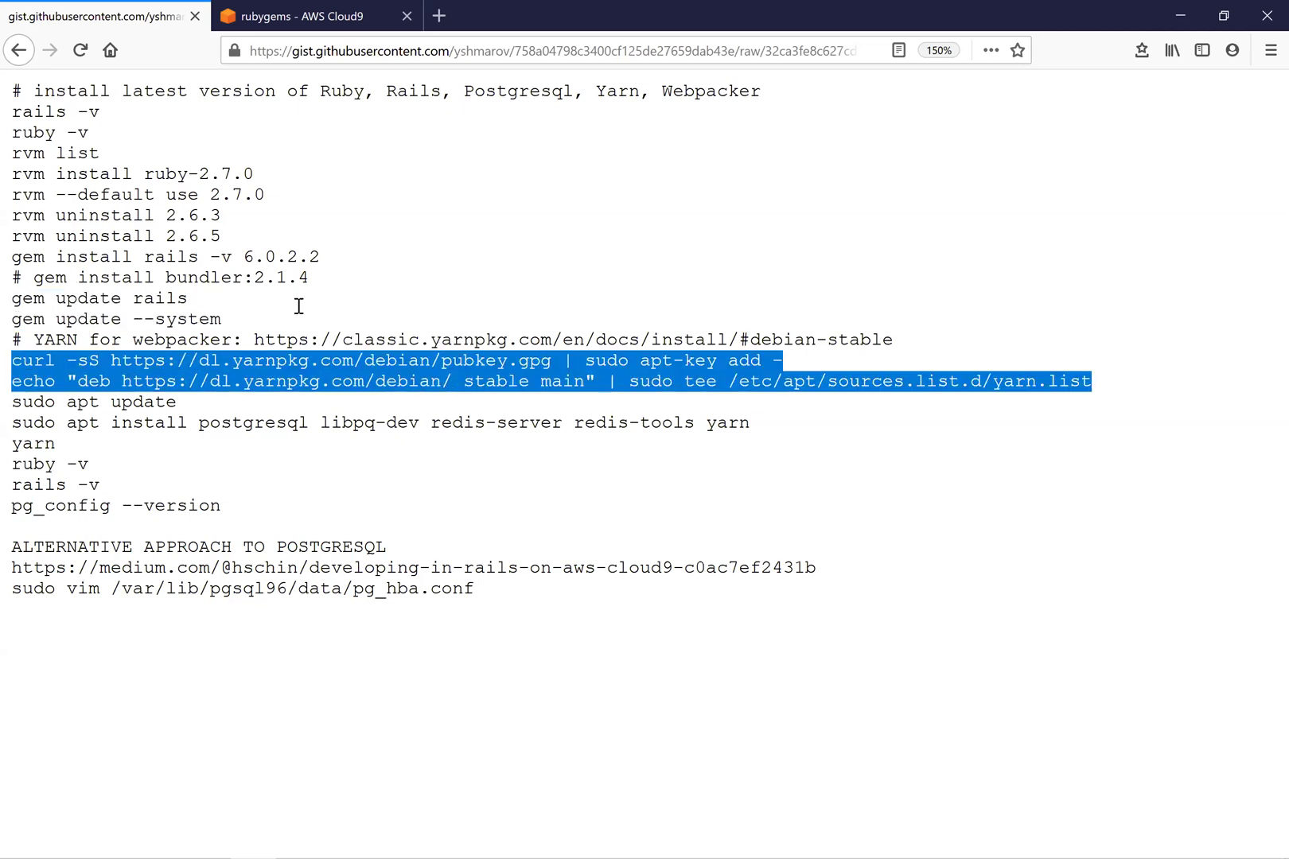
pyautogui.hotkey('ctrl', 'Tab')
pyautogui.hotkey('ctrl', 'v')
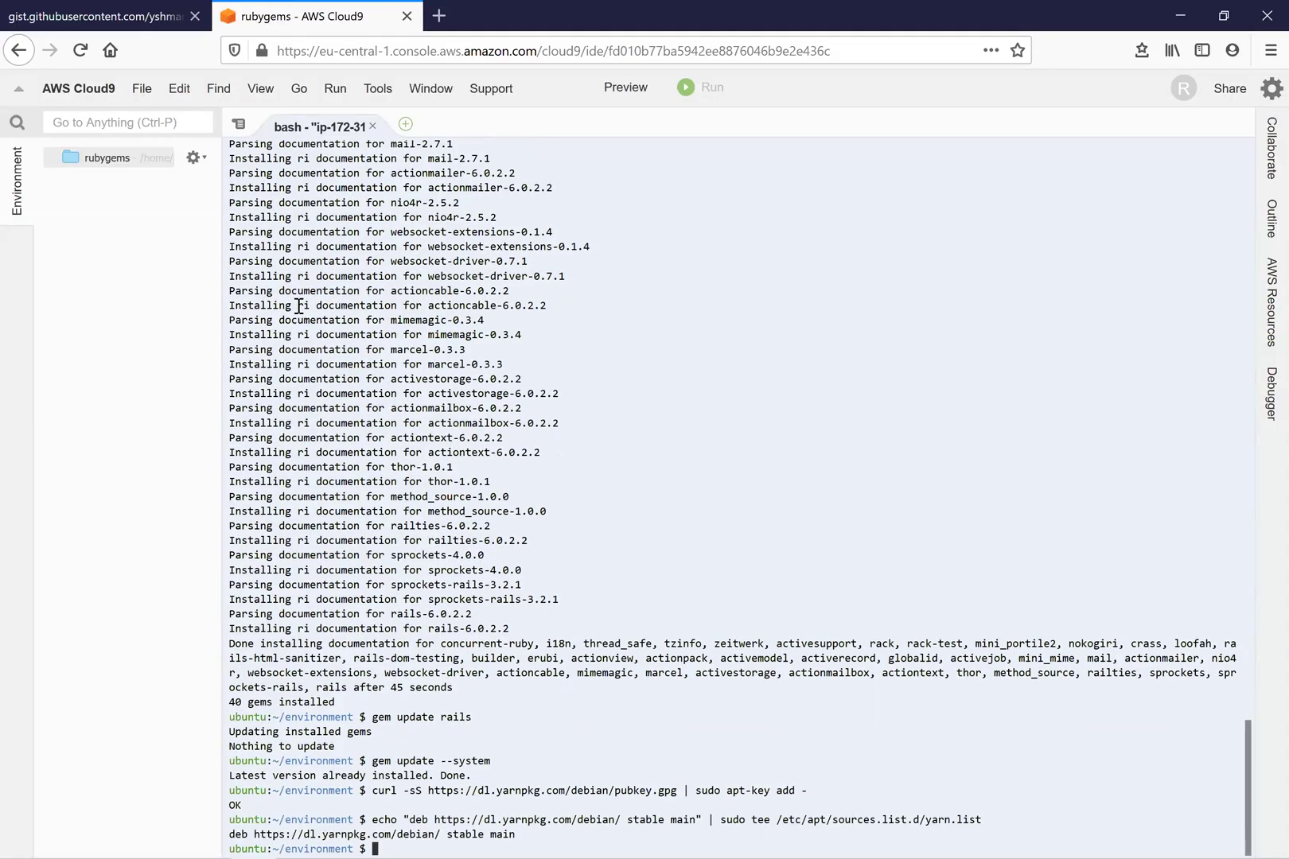
# Run the gist's sudo apt update and sudo apt install commands for postgresql, libpq-dev, redis-server, redis-tools and yarn, accepting the installation
pyautogui.hotkey('ctrl', 'Tab')
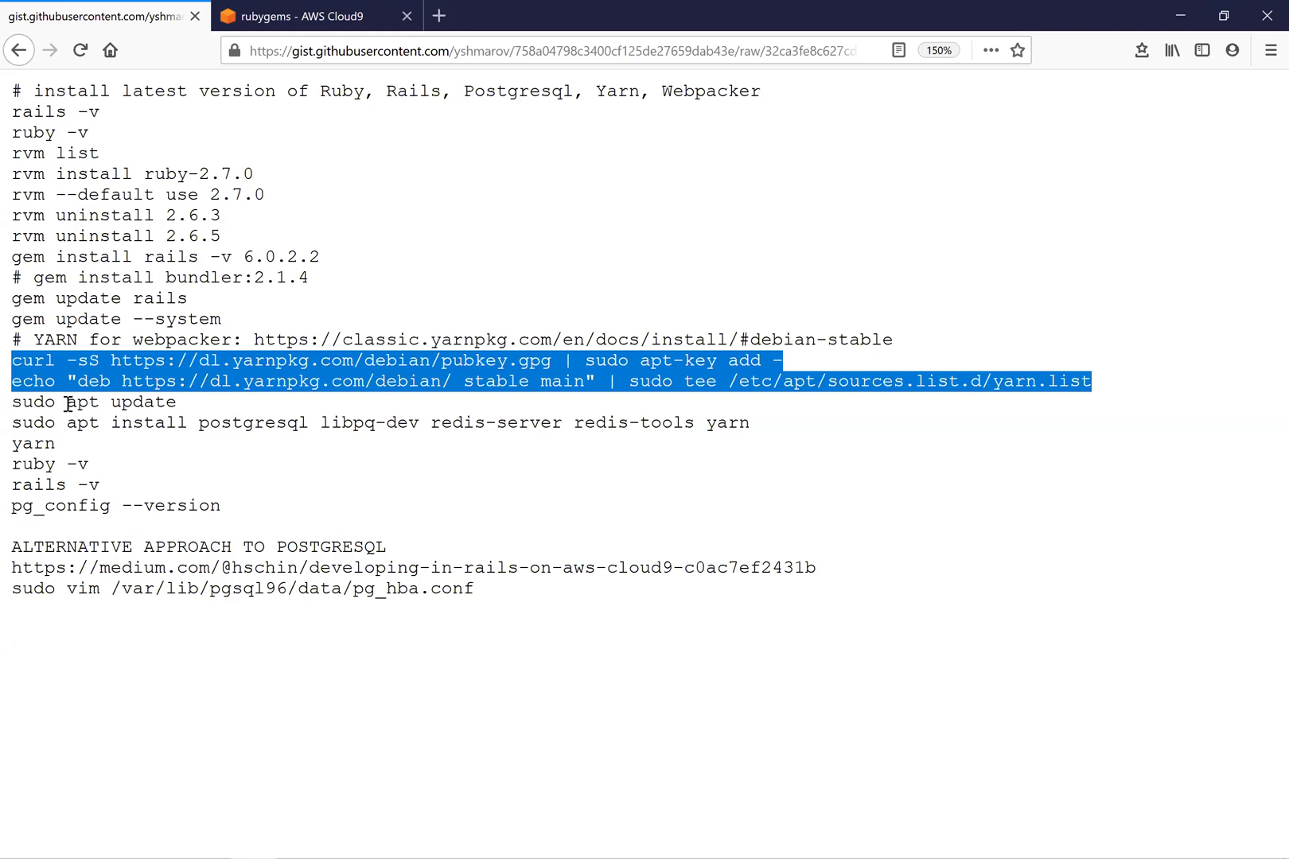
pyautogui.moveTo(12, 398); pyautogui.dragTo(748, 427)
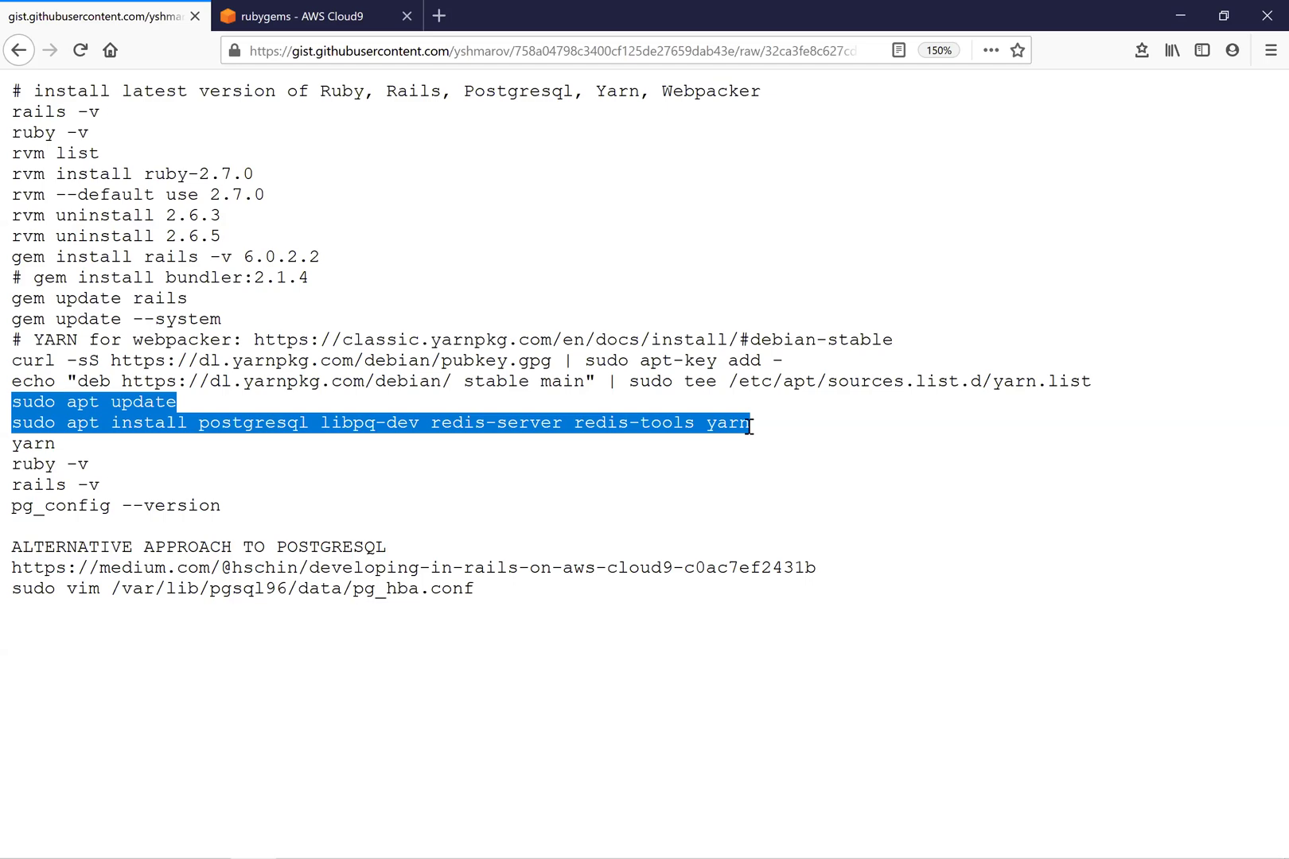
pyautogui.hotkey('ctrl', 'c')
pyautogui.hotkey('ctrl', 'Tab')
pyautogui.hotkey('ctrl', 'v')
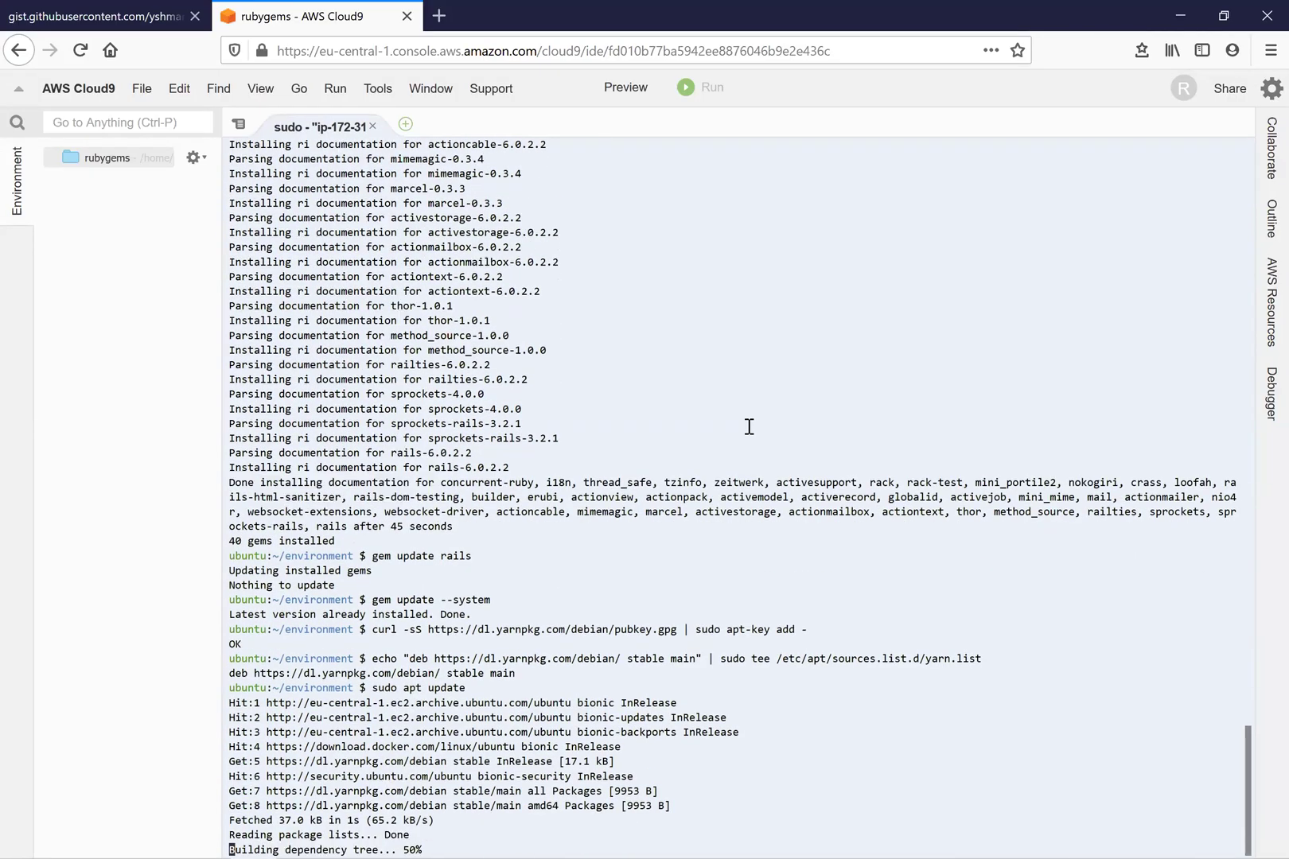
pyautogui.press('Return')
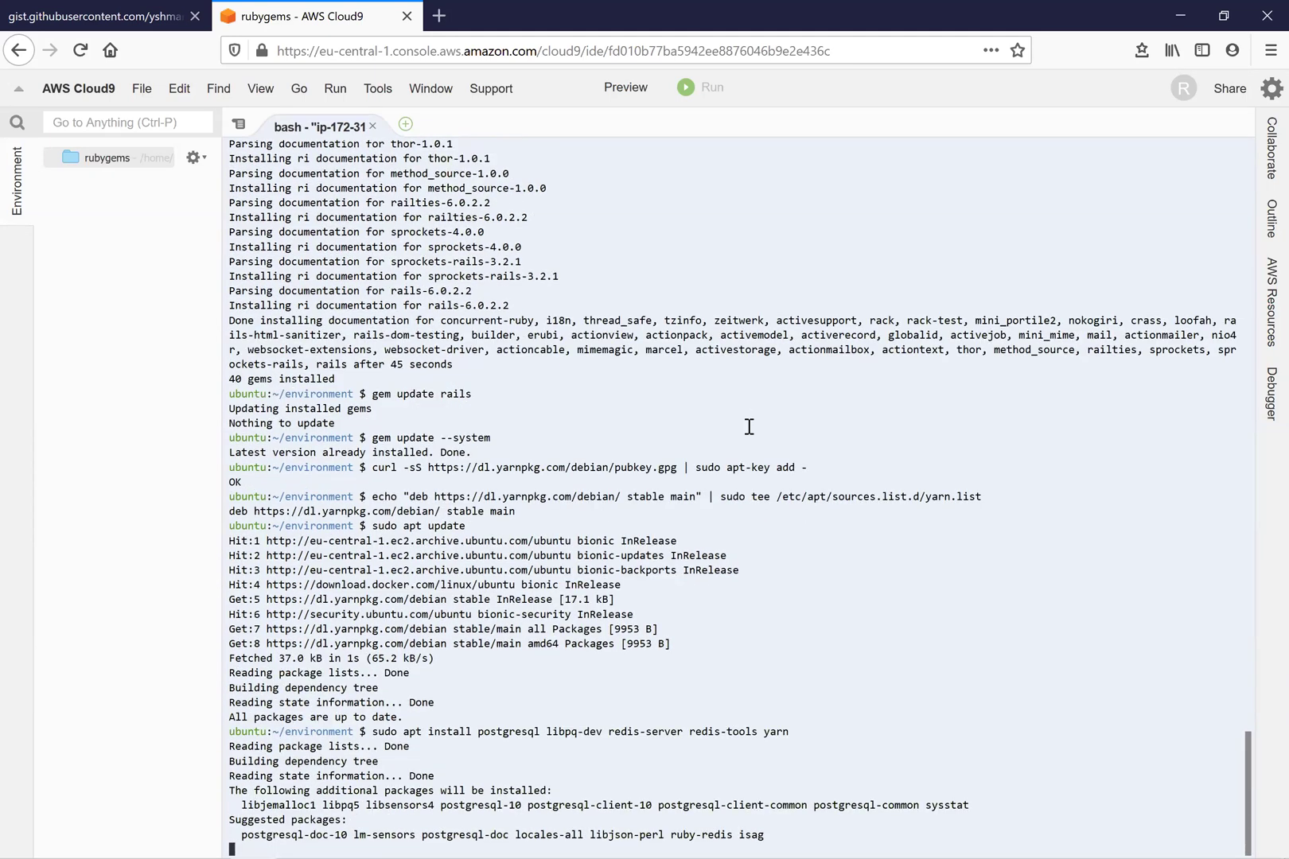
# Confirm the pending apt installation of postgresql, libpq-dev, redis-server, redis-tools and yarn
pyautogui.write('y')
pyautogui.press('Return')
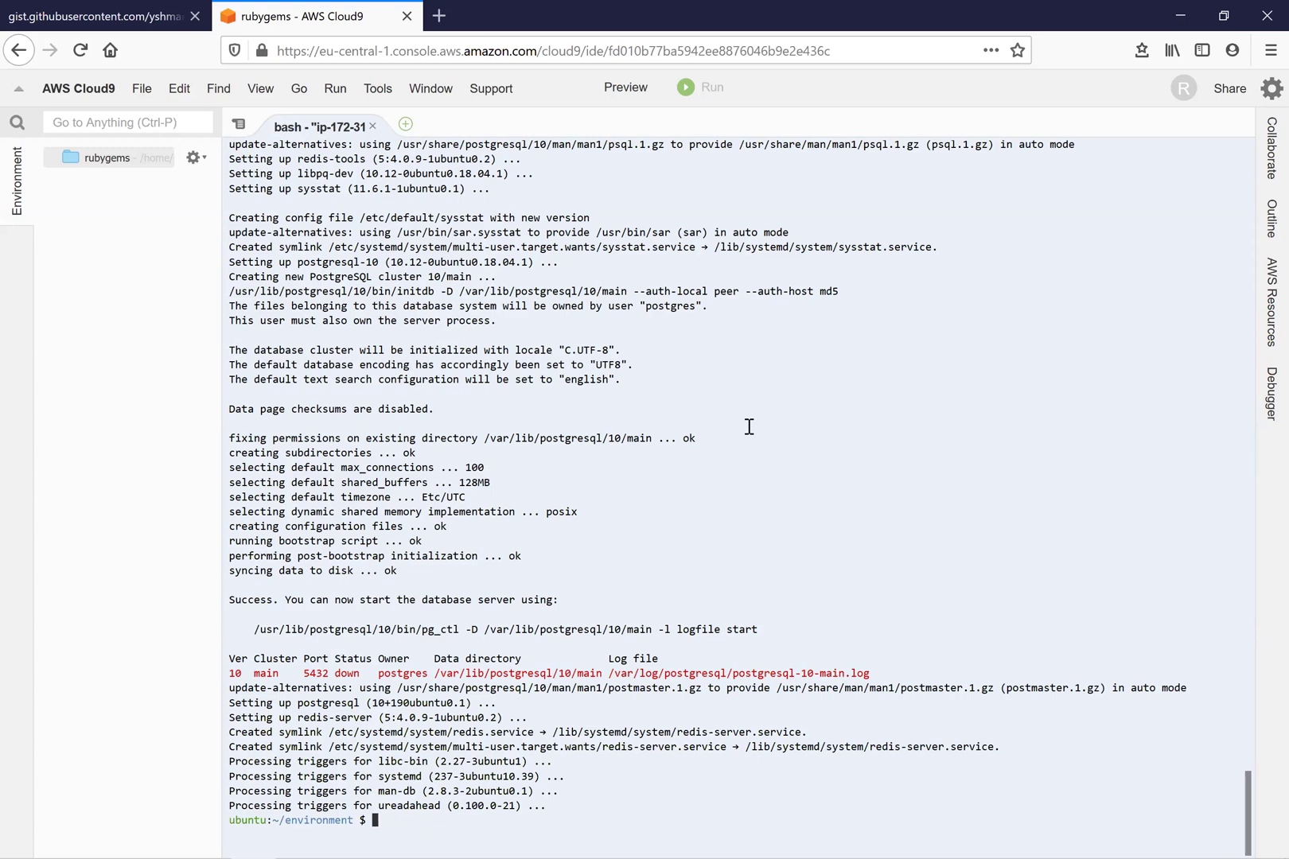
# Check the installed Rails and Ruby versions by running rails -v and ruby -v in the terminal
pyautogui.write('rails -v')
pyautogui.press('Return')
pyautogui.write('ruby -v')
pyautogui.press('Return')
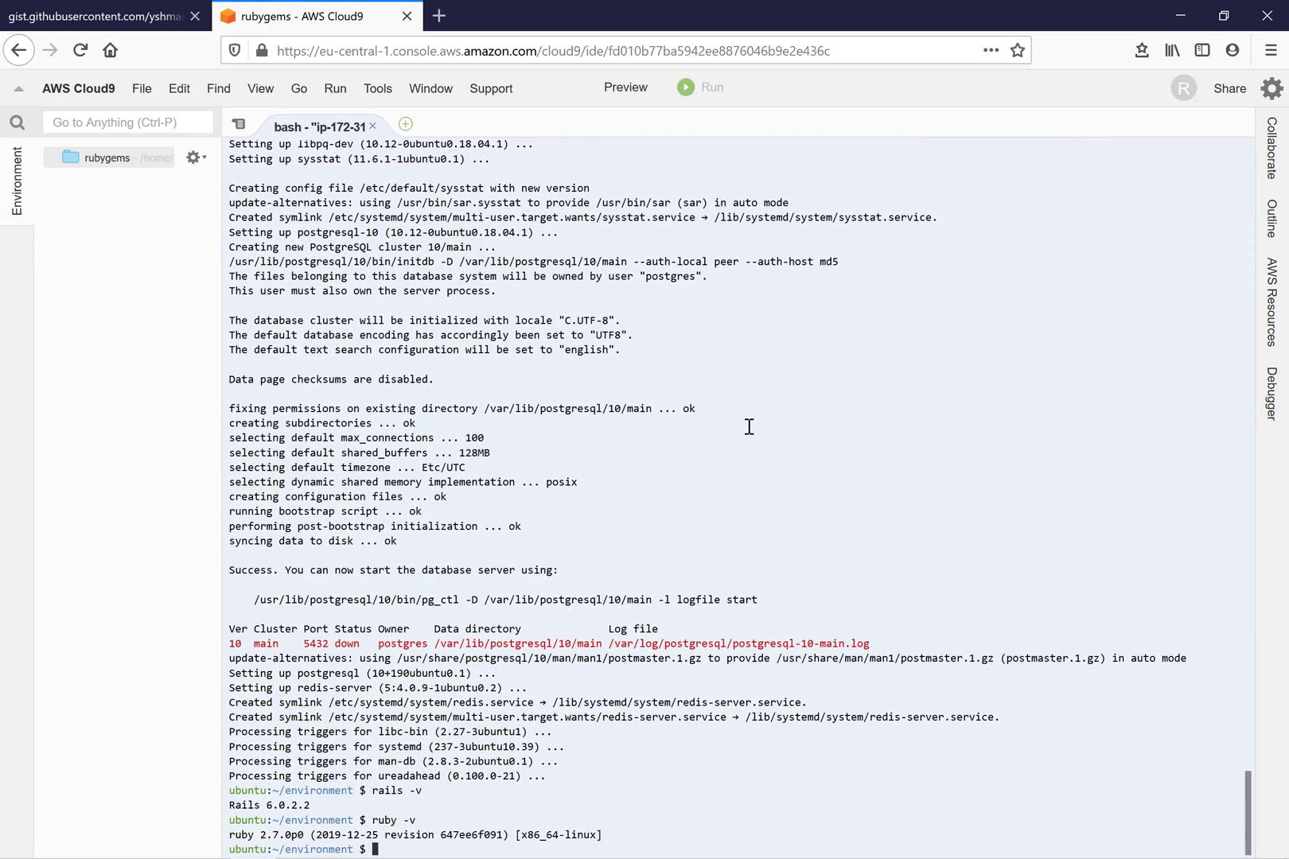
# Check the installed PostgreSQL version by running the gist's pg_config --version command in the Cloud9 terminal
pyautogui.hotkey('ctrl', 'Tab')
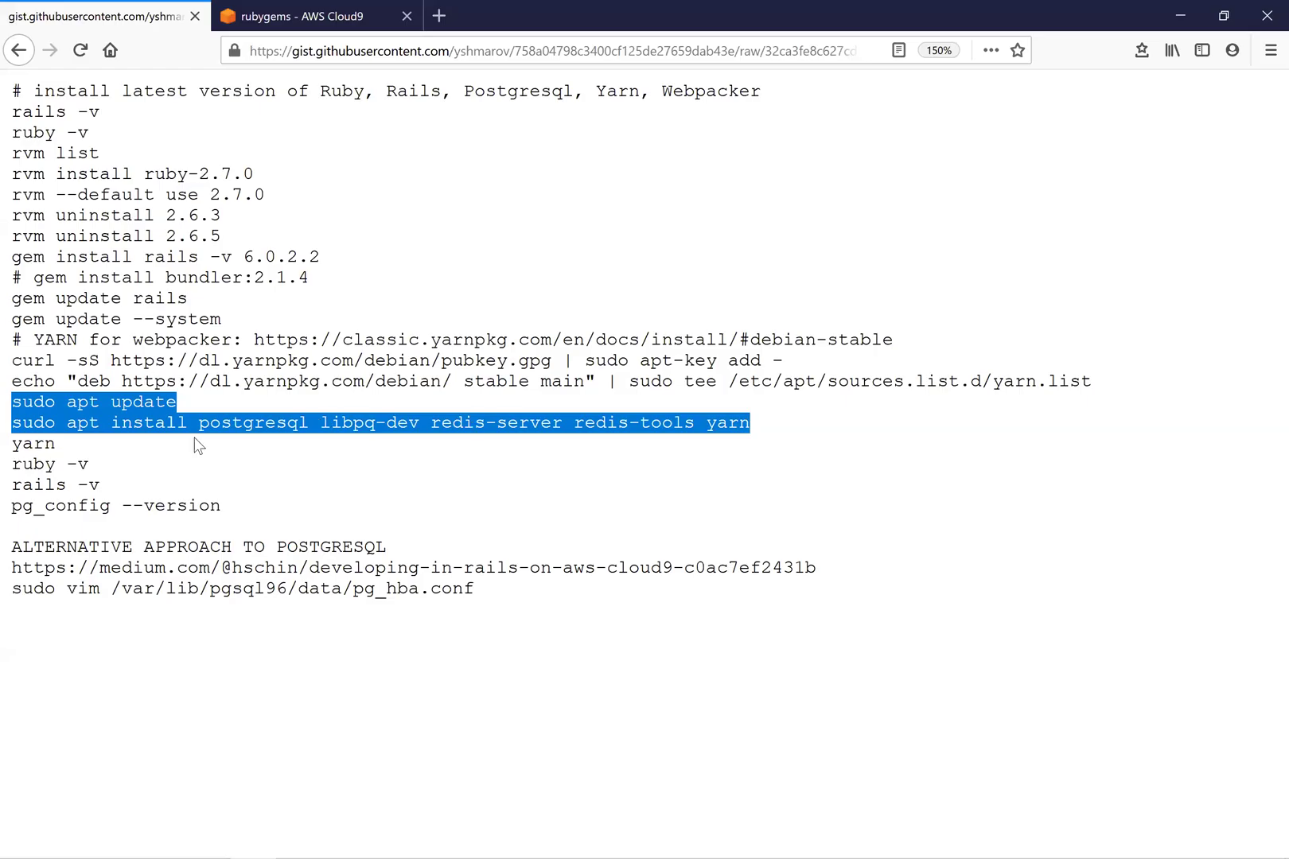
pyautogui.moveTo(224, 506); pyautogui.dragTo(14, 510)
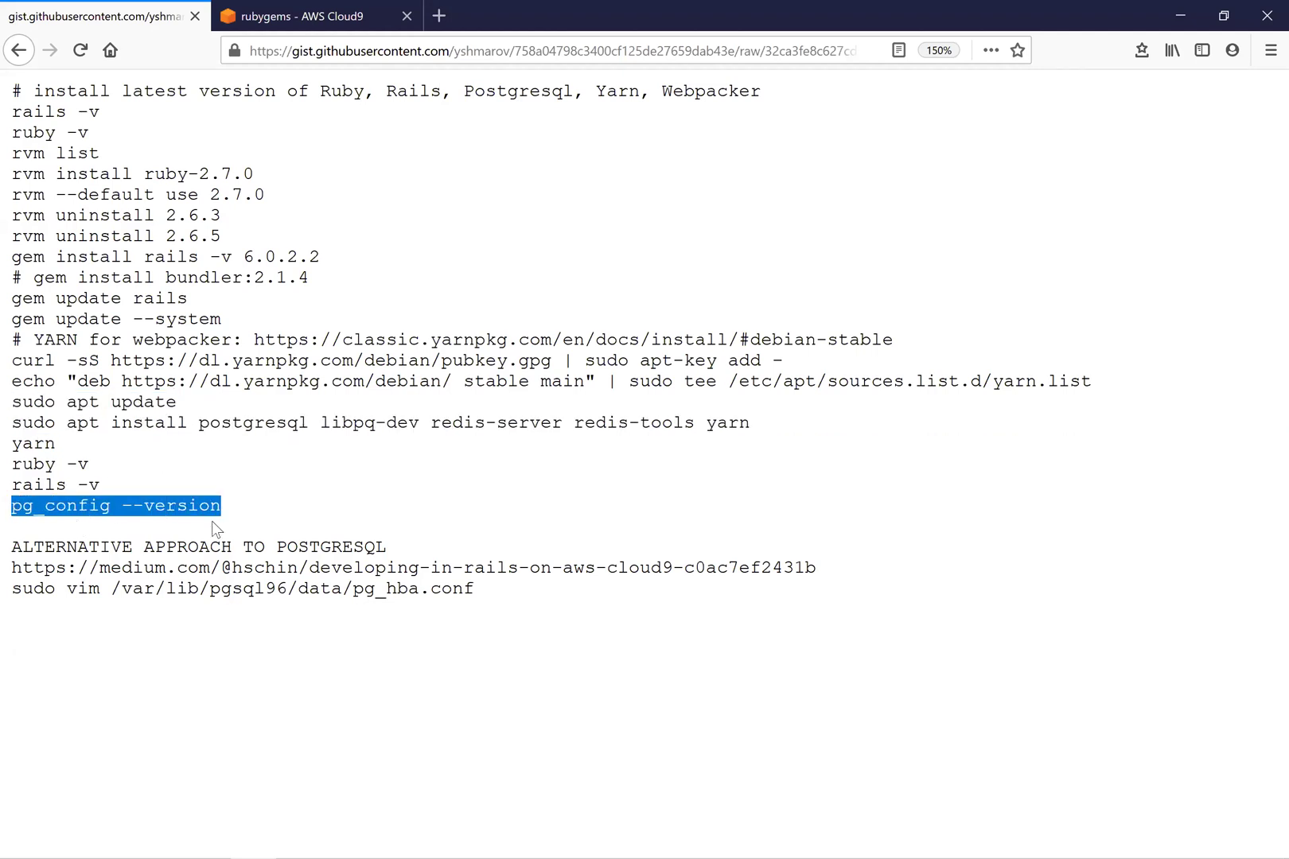
pyautogui.hotkey('ctrl', 'Tab')
pyautogui.hotkey('ctrl', 'v')
pyautogui.press('Return')
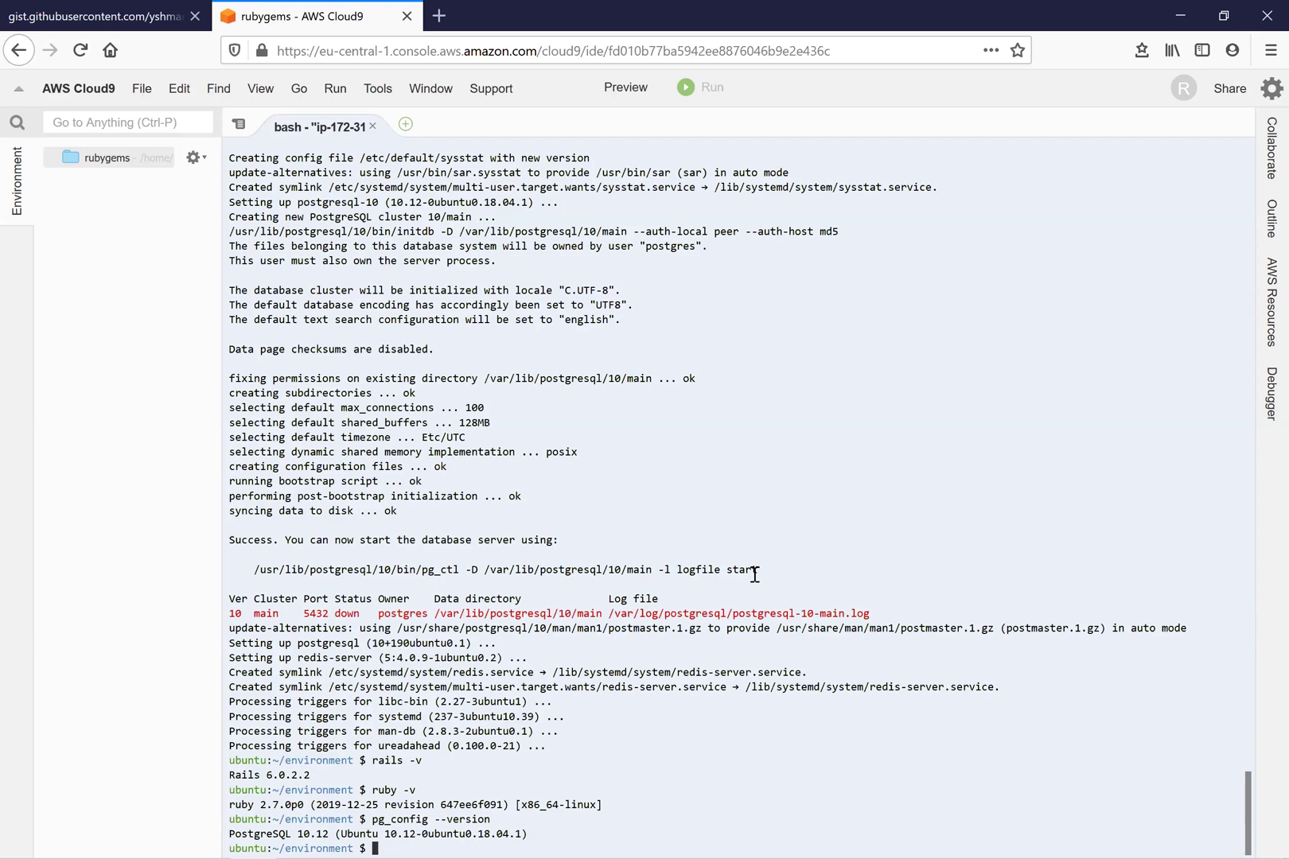
pyautogui.hotkey('ctrl', 'Tab')
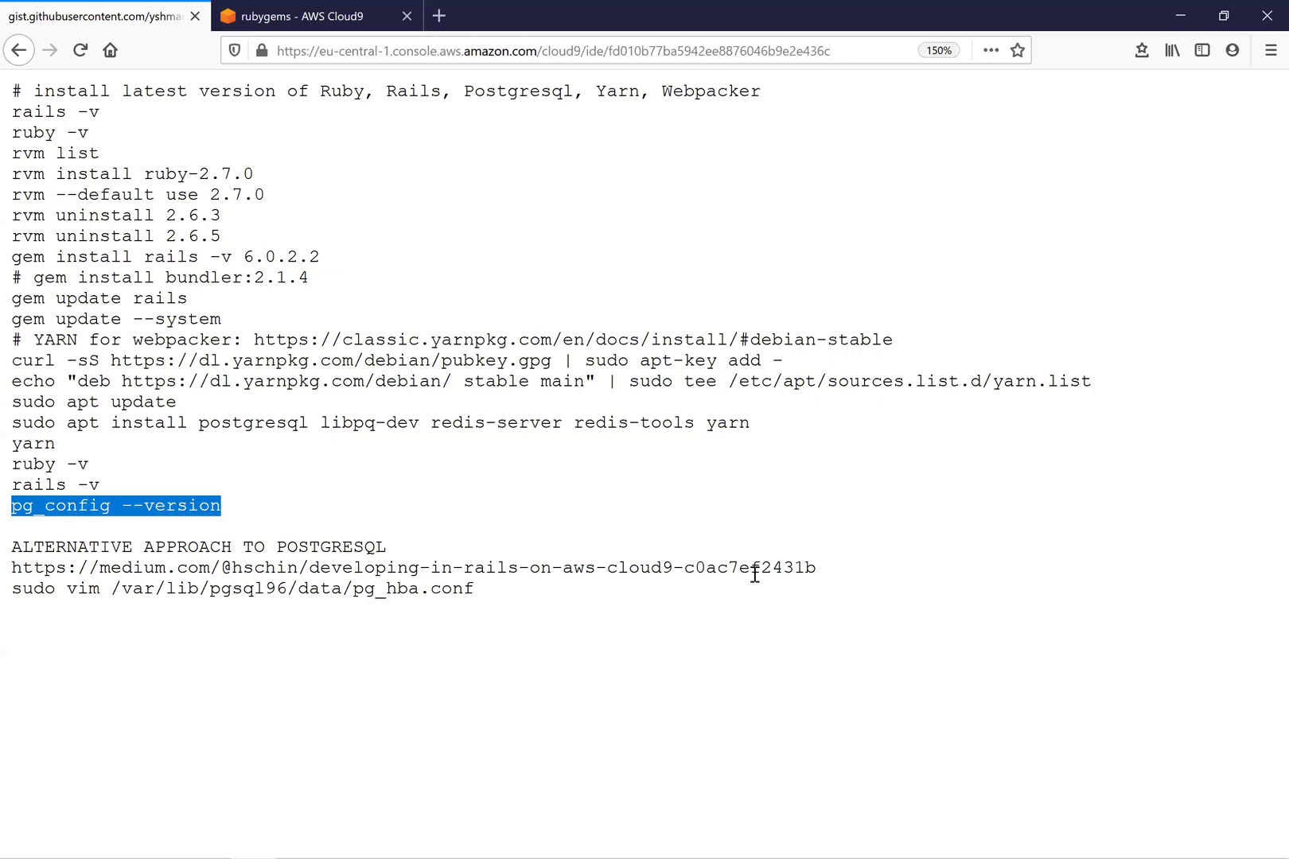
pyautogui.hotkey('ctrl', 'Tab')
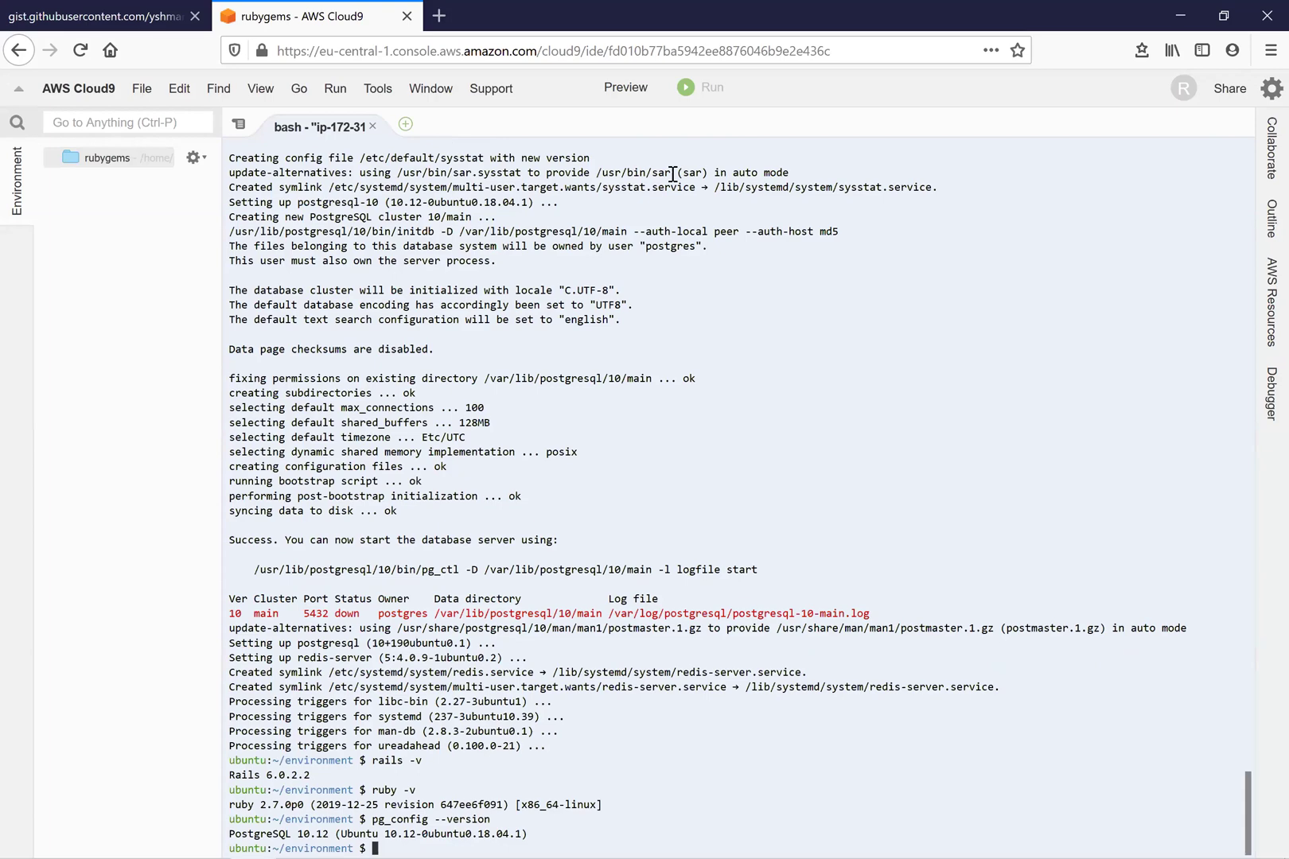